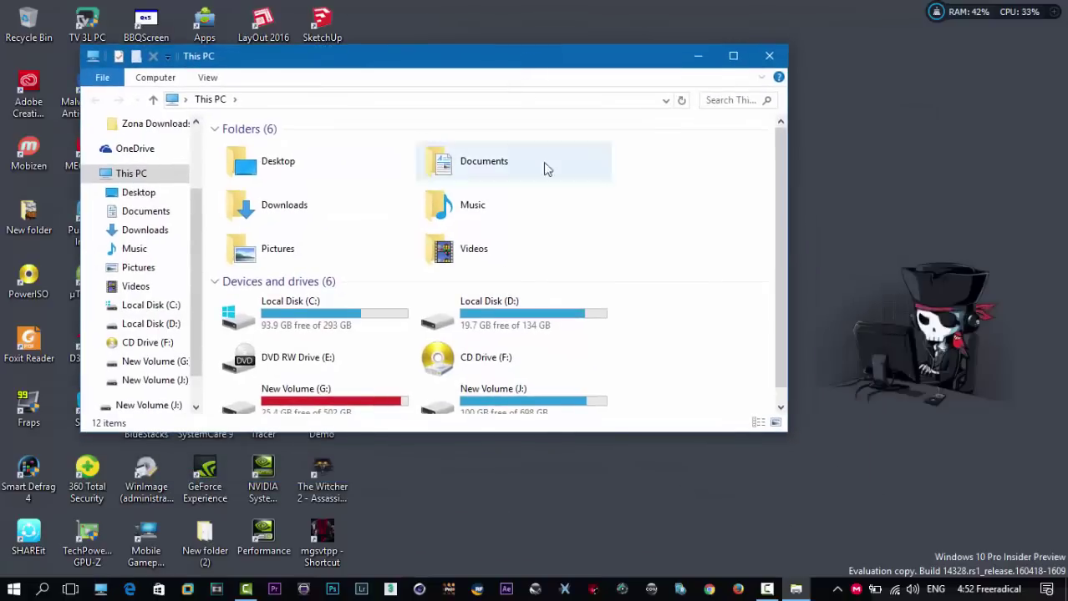
# Open Program Files (x86) on Local Disk (C:) and find the Origin Games folder
pyautogui.scroll(-1, 780, 170)
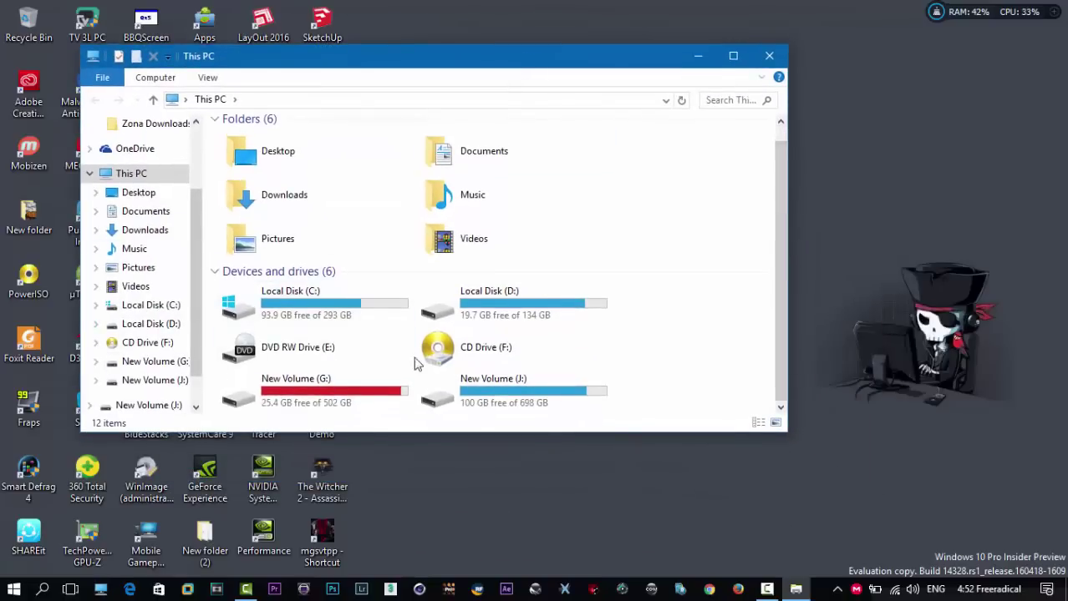
pyautogui.click(150, 326)
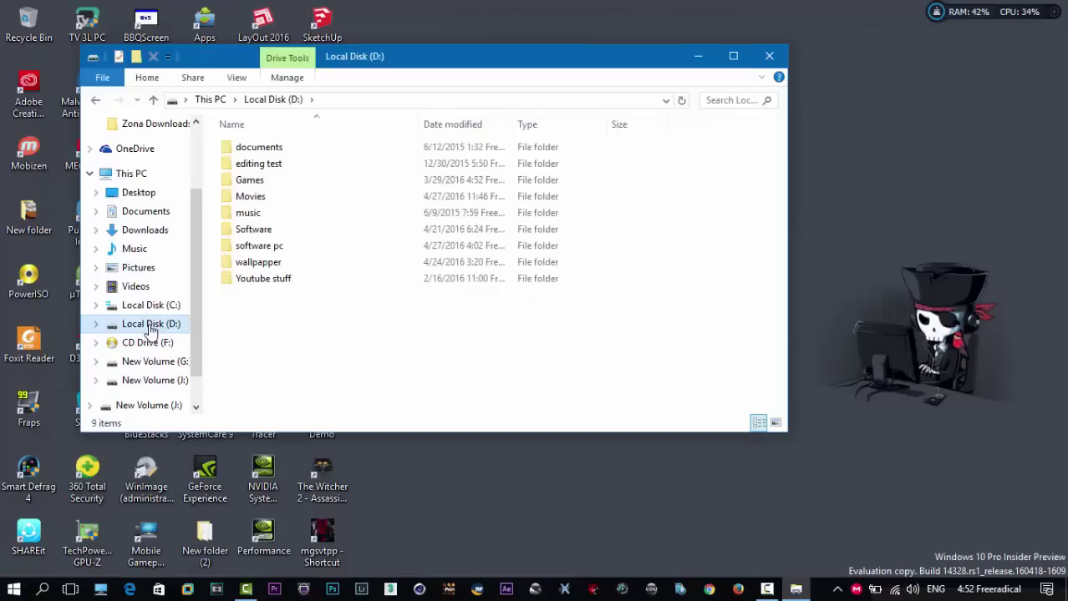
pyautogui.click(151, 305)
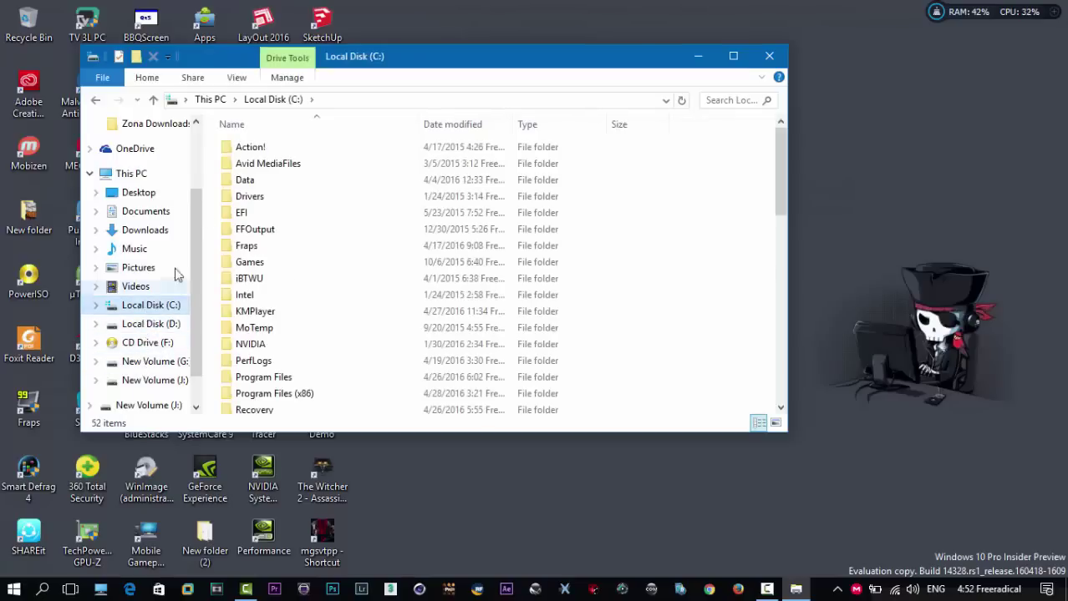
pyautogui.scroll(-2, 328, 257)
pyautogui.doubleClick(273, 308)
pyautogui.scroll(-12, 331, 261)
pyautogui.scroll(-15, 331, 260)
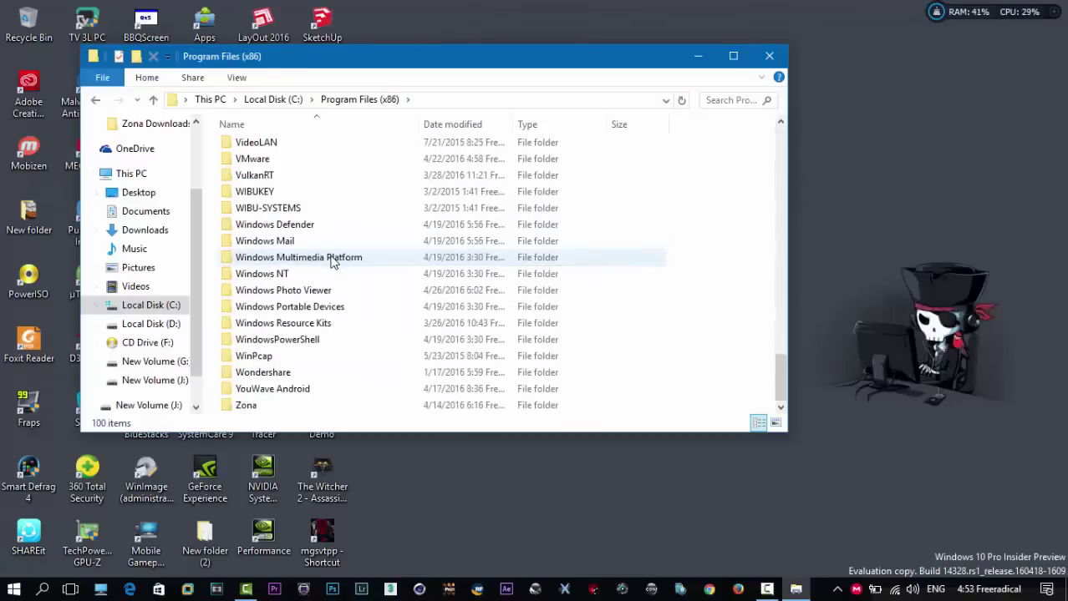
pyautogui.scroll(11, 332, 260)
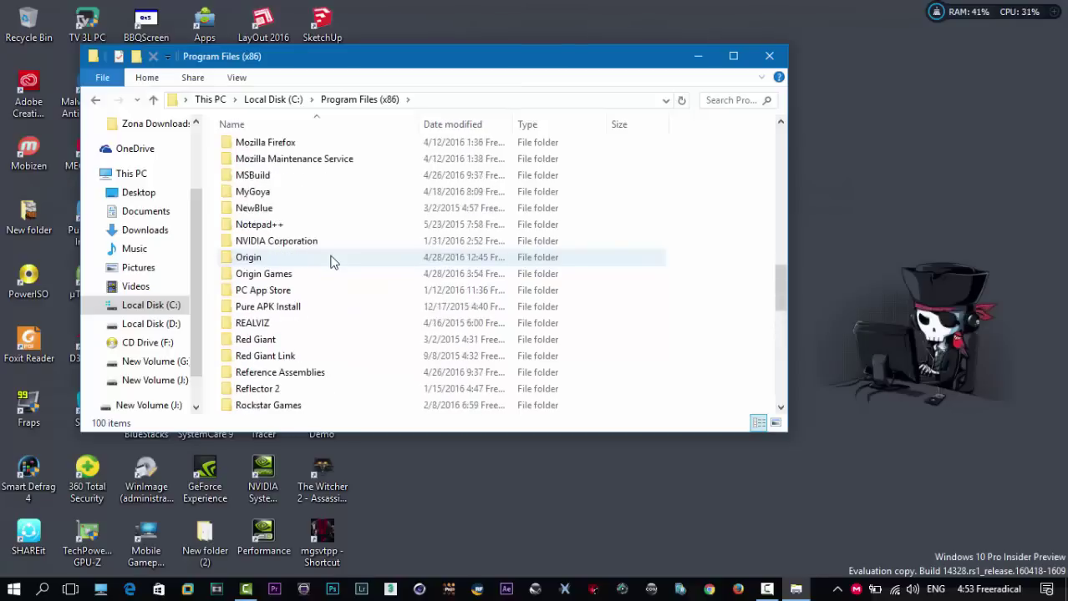
# Look inside the Origin Games folder for the FIFA 16 DEMO folder, and close the window
pyautogui.click(259, 280)
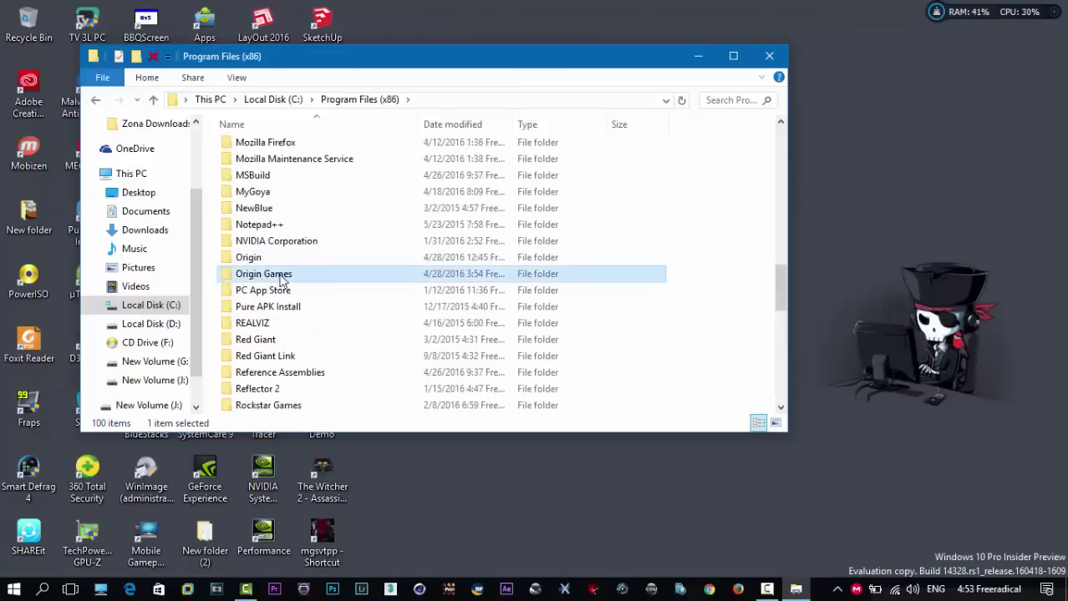
pyautogui.doubleClick(269, 275)
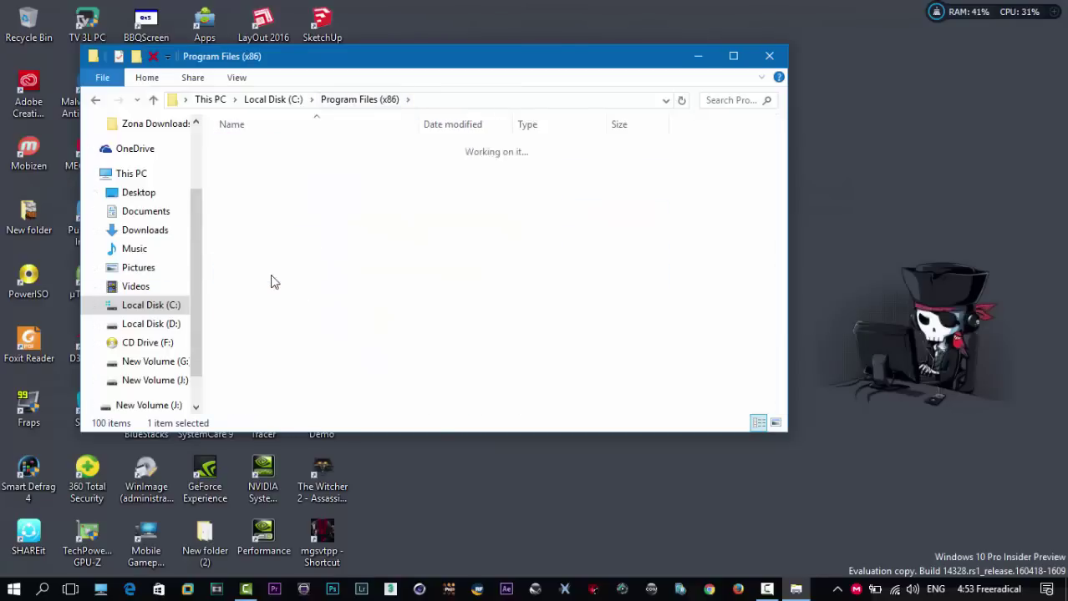
pyautogui.click(278, 151)
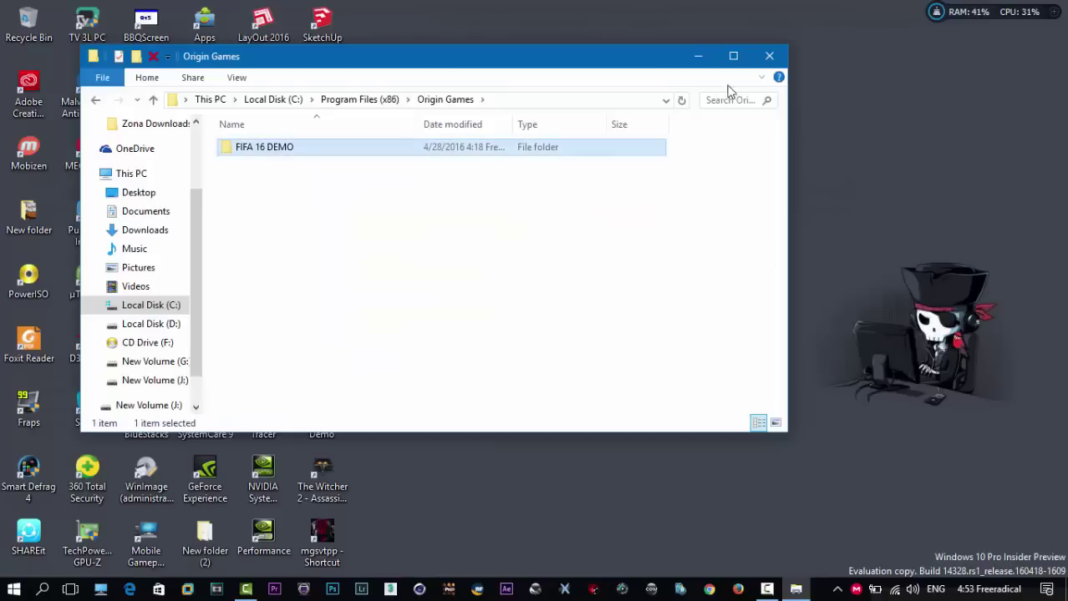
pyautogui.click(769, 59)
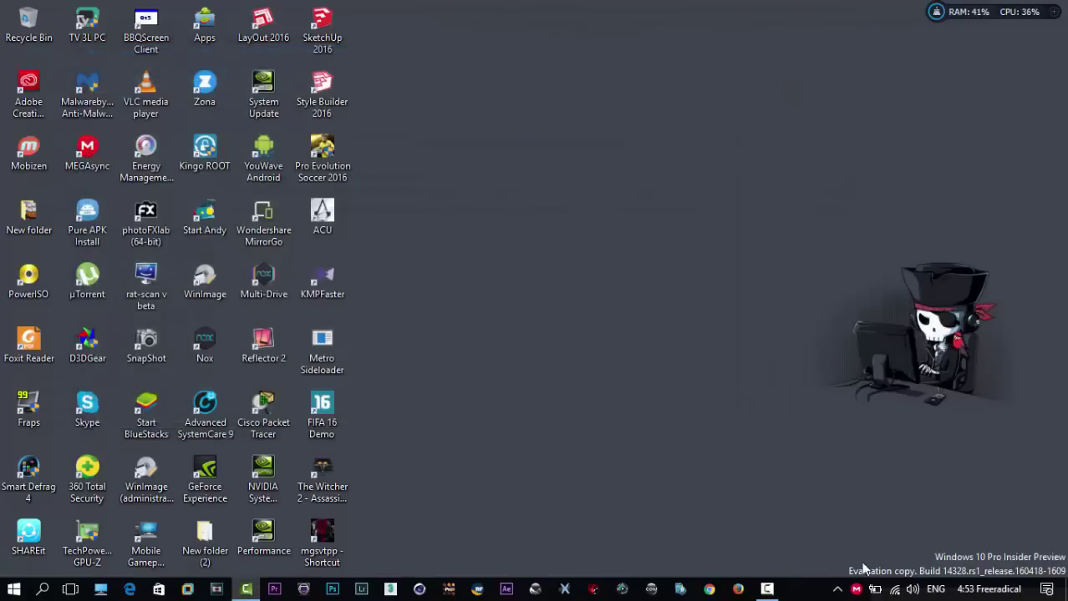
# Switch to Origin, view the FIFA 16 Demo details in the game library, and close Origin
pyautogui.click(837, 589)
pyautogui.click(883, 531)
pyautogui.click(891, 199)
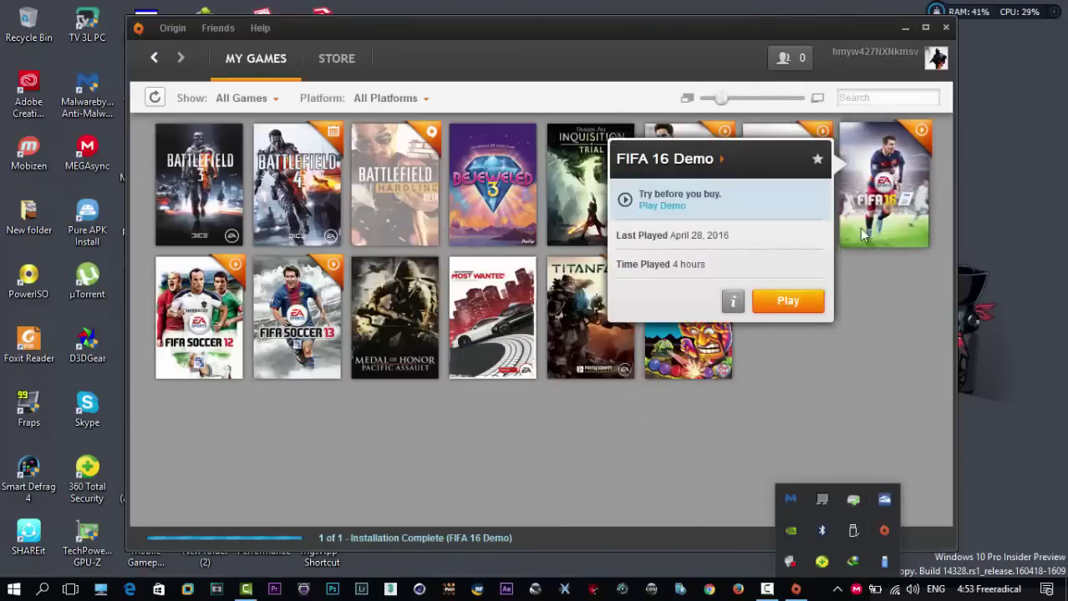
pyautogui.click(879, 295)
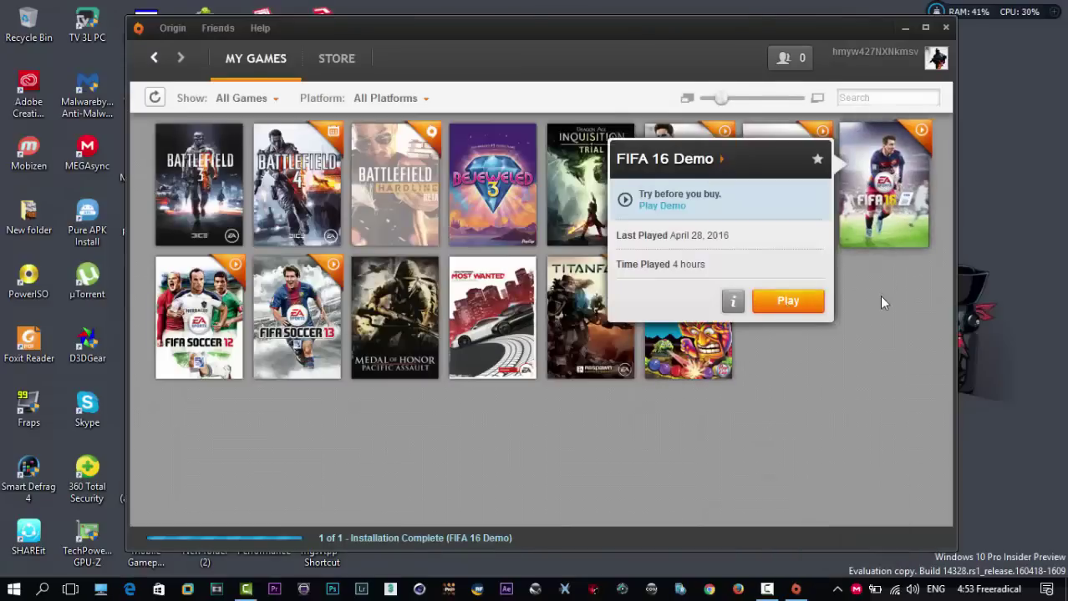
pyautogui.click(945, 28)
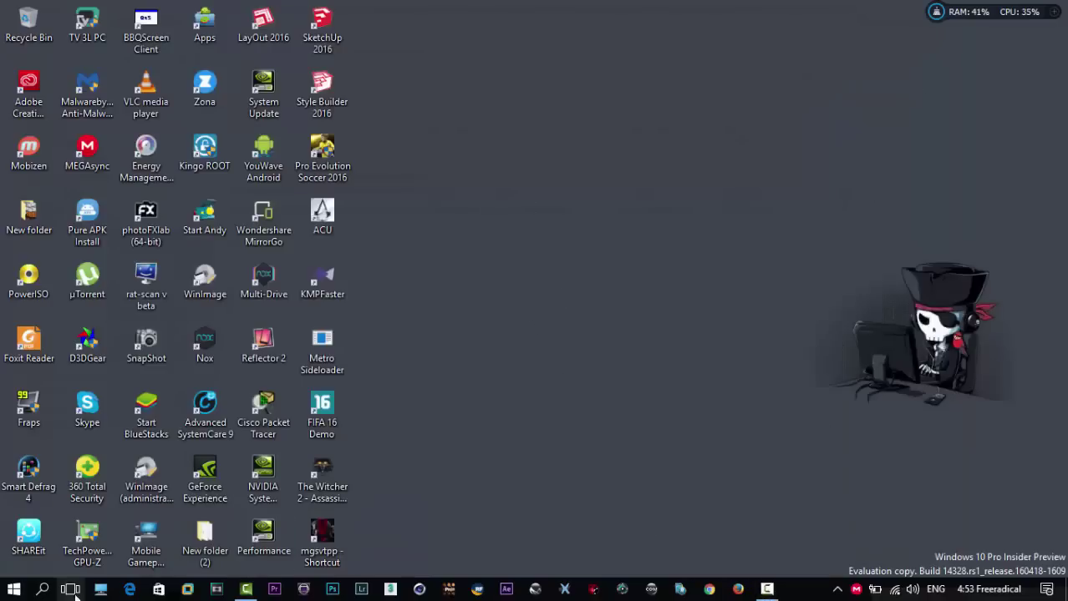
# Check the contents of the FIFA 16 Super Deluxe Edition folder on New Volume (J:), and close File Explorer
pyautogui.click(100, 590)
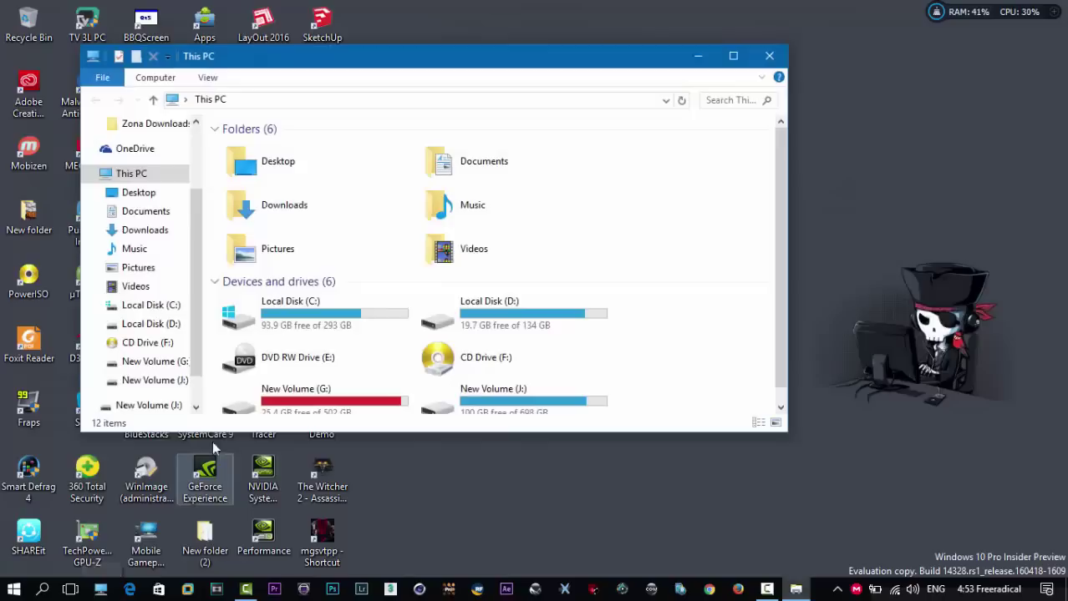
pyautogui.moveTo(554, 58); pyautogui.dragTo(584, 22)
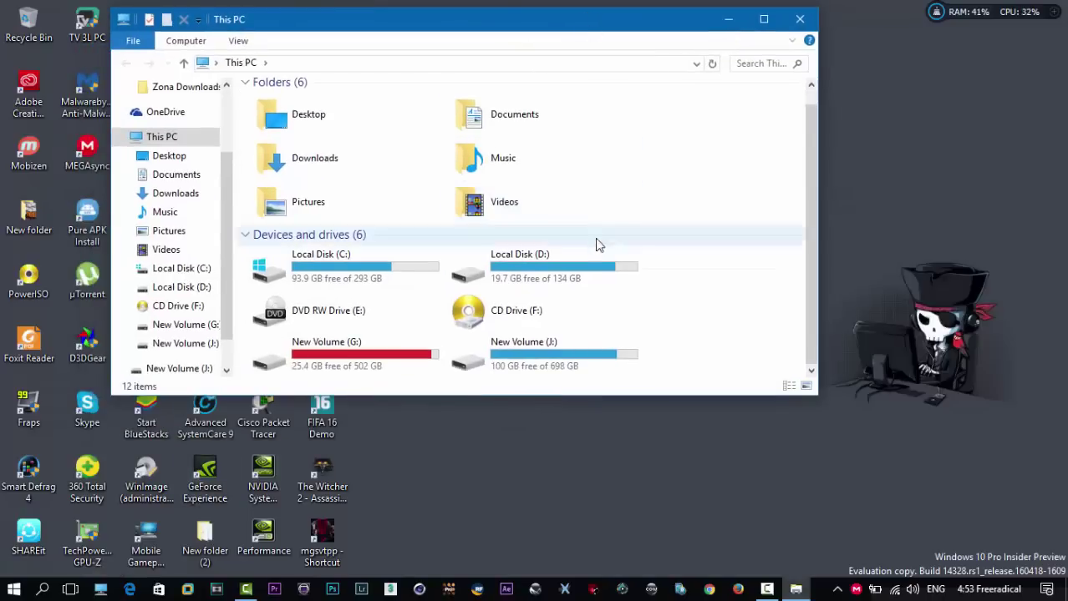
pyautogui.doubleClick(528, 369)
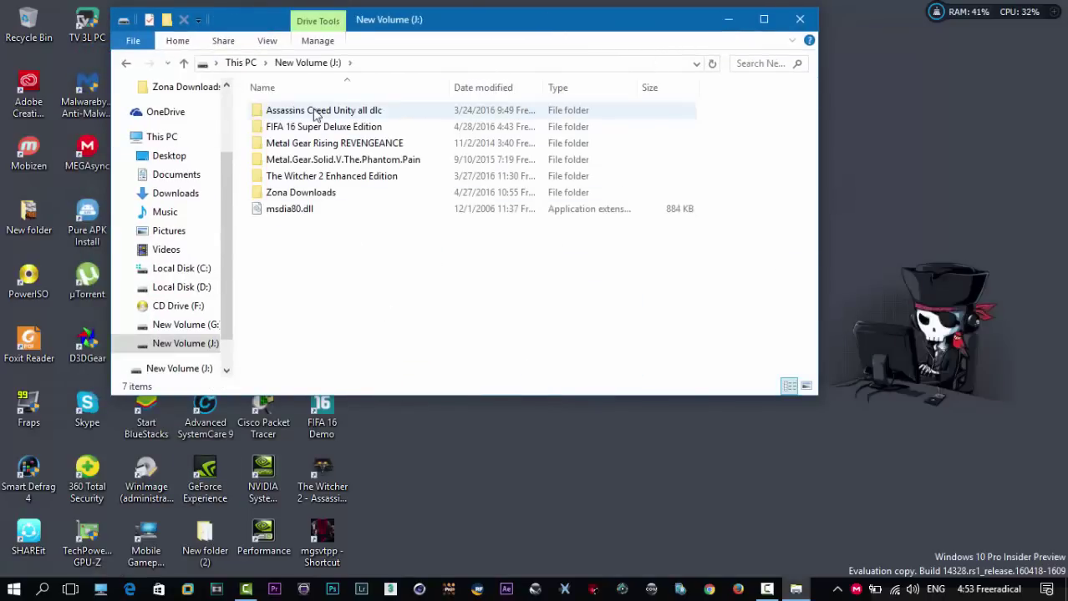
pyautogui.click(314, 128)
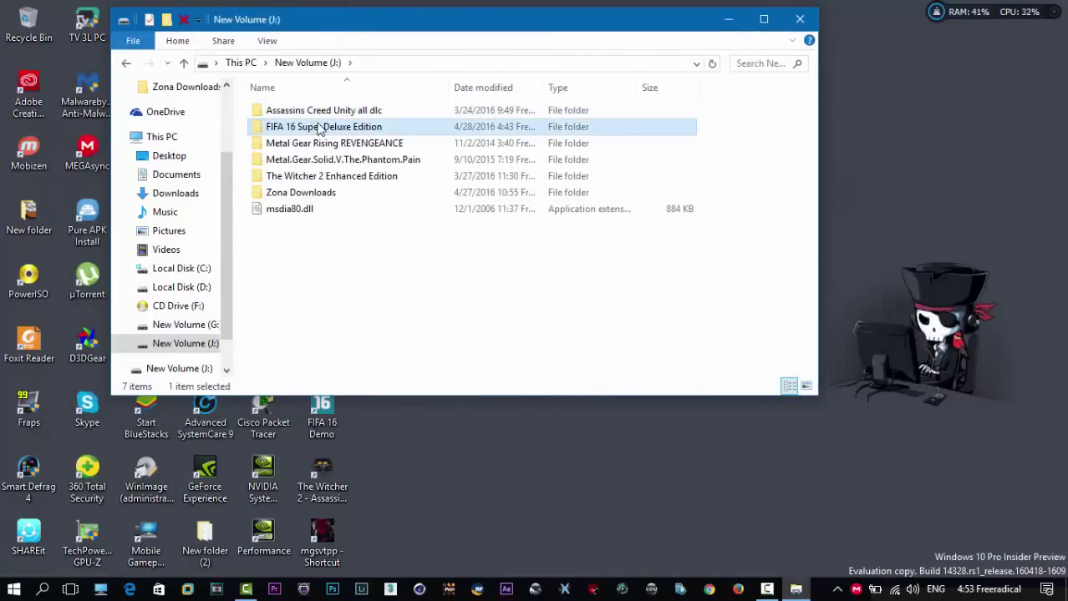
pyautogui.doubleClick(308, 130)
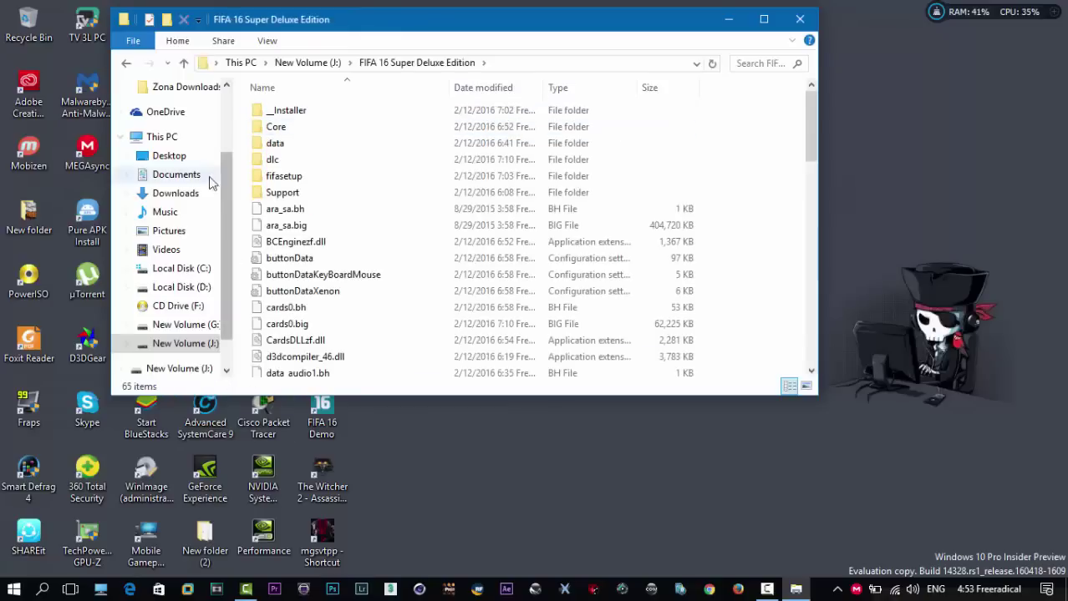
pyautogui.hotkey('alt', 'Left')
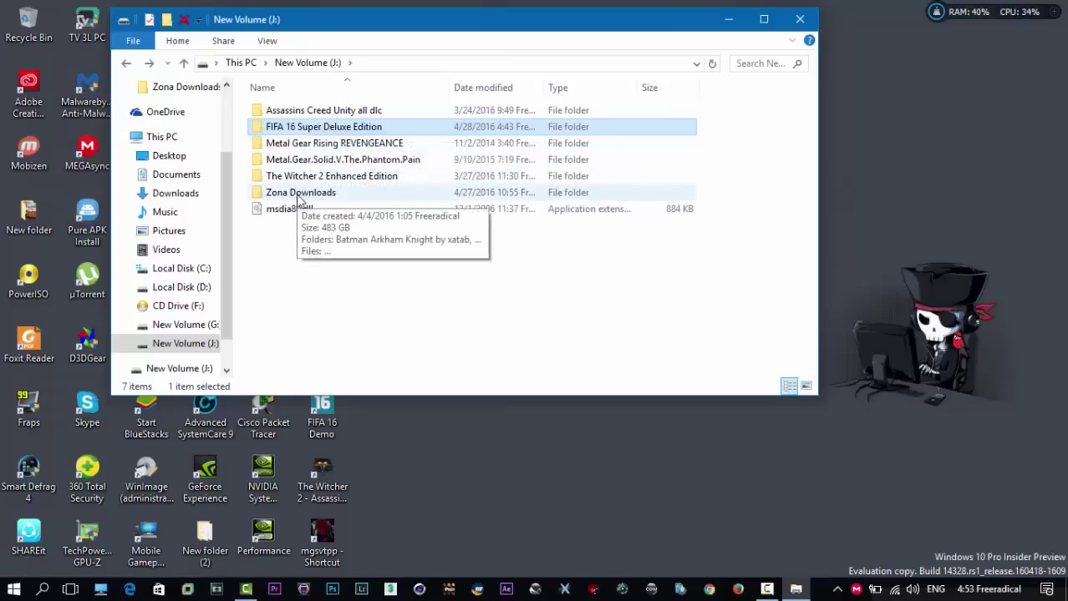
pyautogui.doubleClick(305, 130)
pyautogui.click(127, 65)
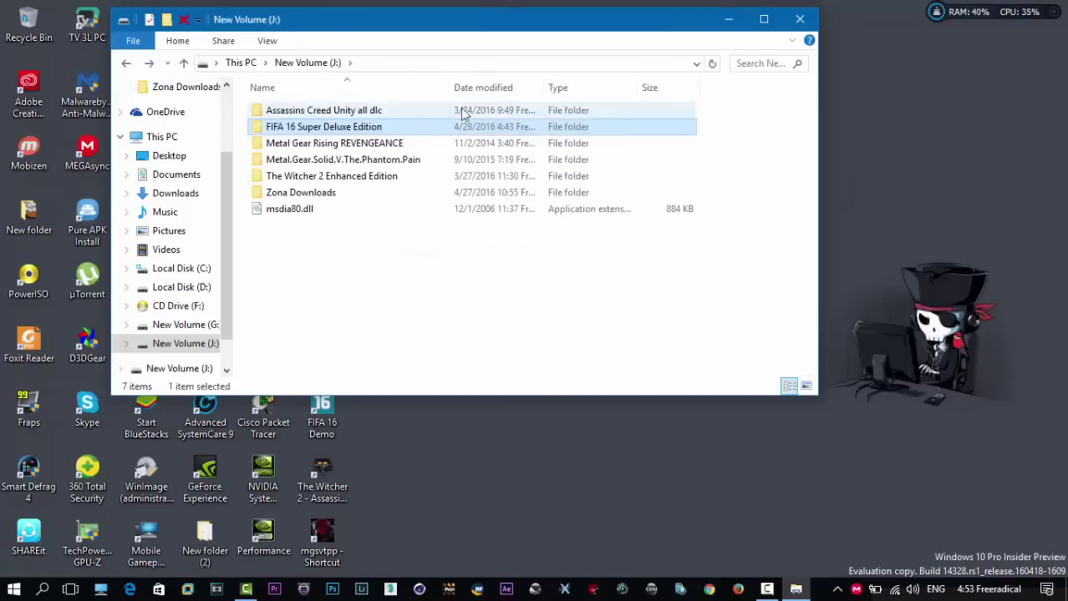
pyautogui.click(800, 18)
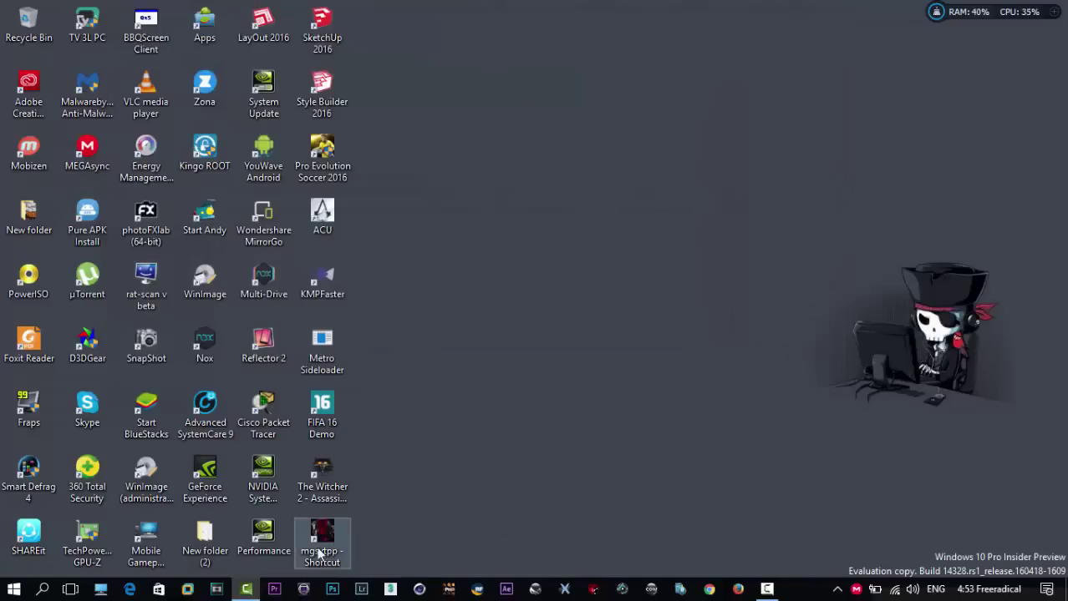
# Open the Program Files (x86) folder on Local Disk (C:) in File Explorer
pyautogui.click(100, 590)
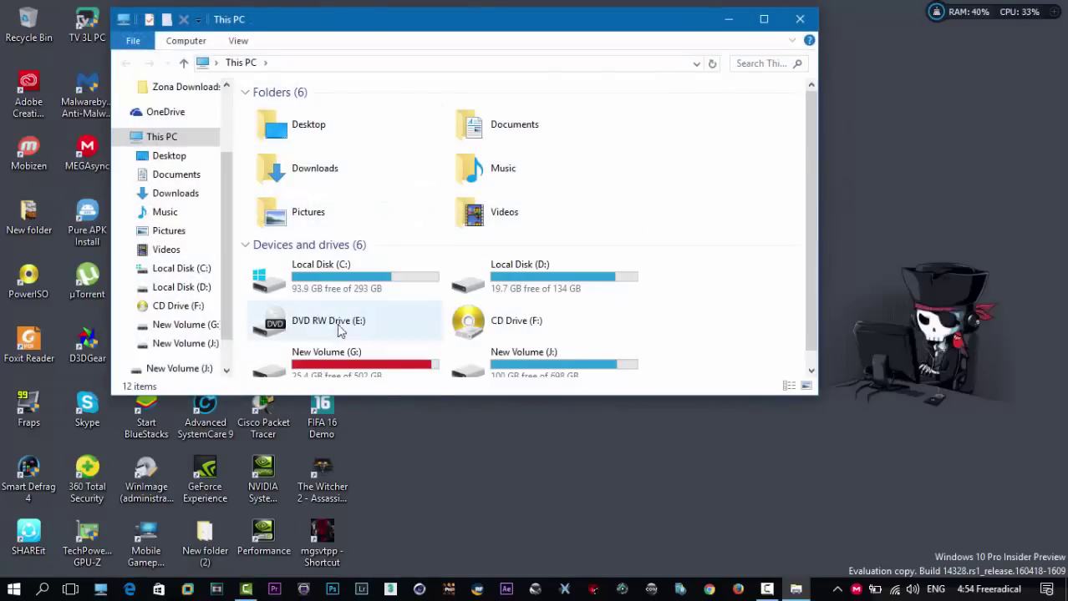
pyautogui.doubleClick(326, 279)
pyautogui.scroll(-3, 374, 200)
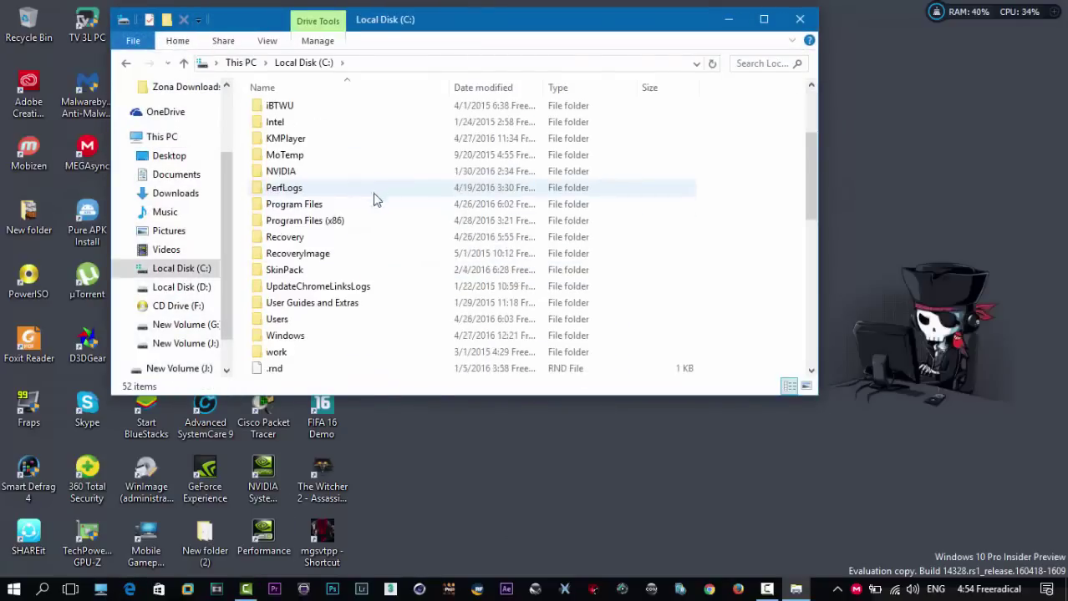
pyautogui.doubleClick(306, 222)
# Open the FIFA 16 DEMO folder inside Origin Games
pyautogui.scroll(-9, 415, 172)
pyautogui.scroll(3, 412, 172)
pyautogui.scroll(-12, 412, 171)
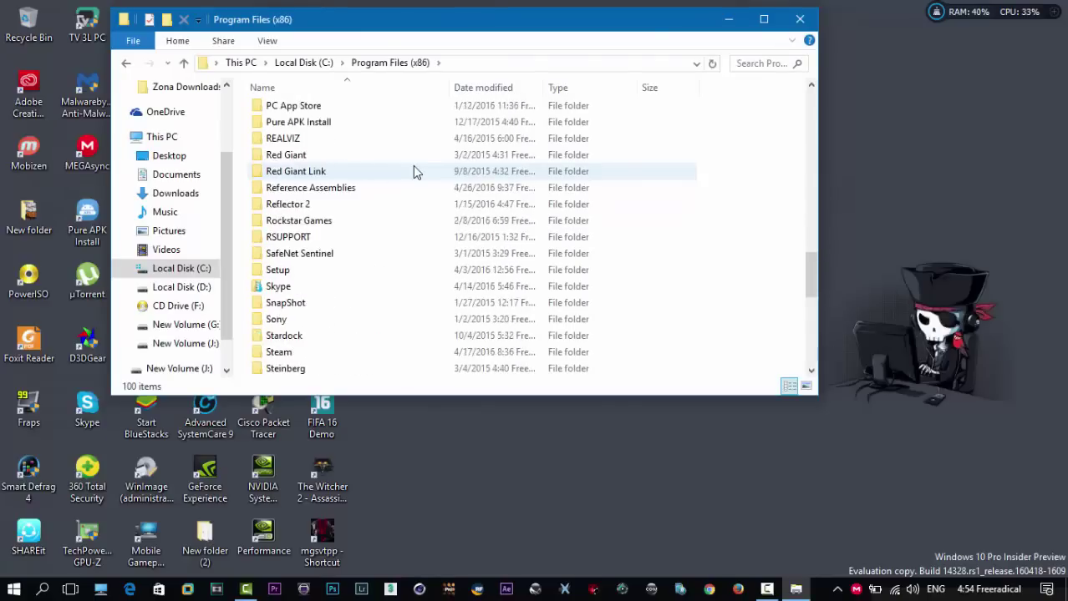
pyautogui.scroll(-3, 348, 202)
pyautogui.scroll(-5, 347, 204)
pyautogui.scroll(6, 348, 204)
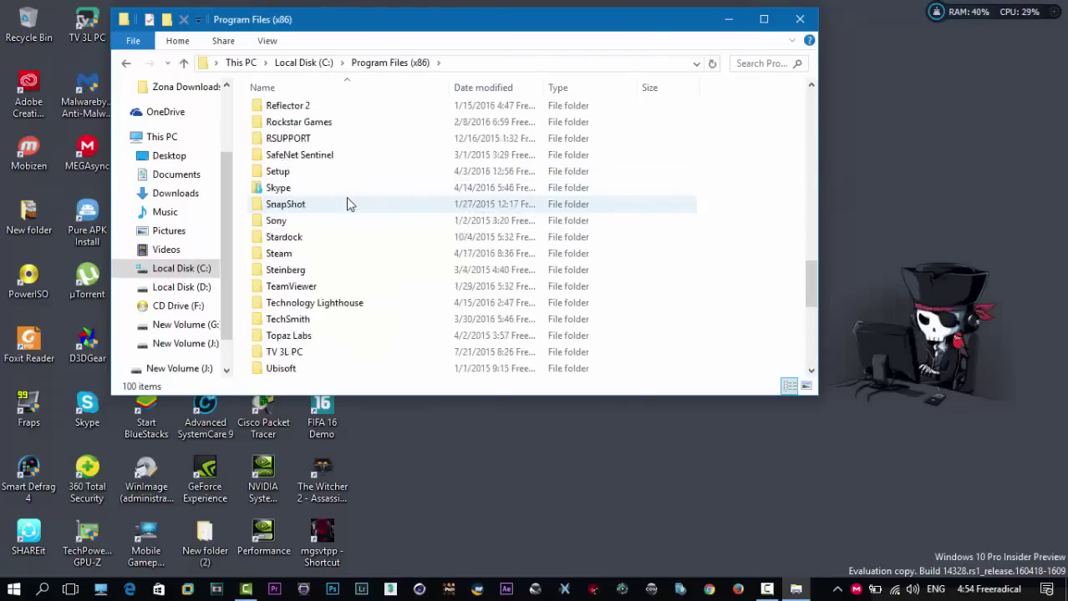
pyautogui.scroll(6, 349, 204)
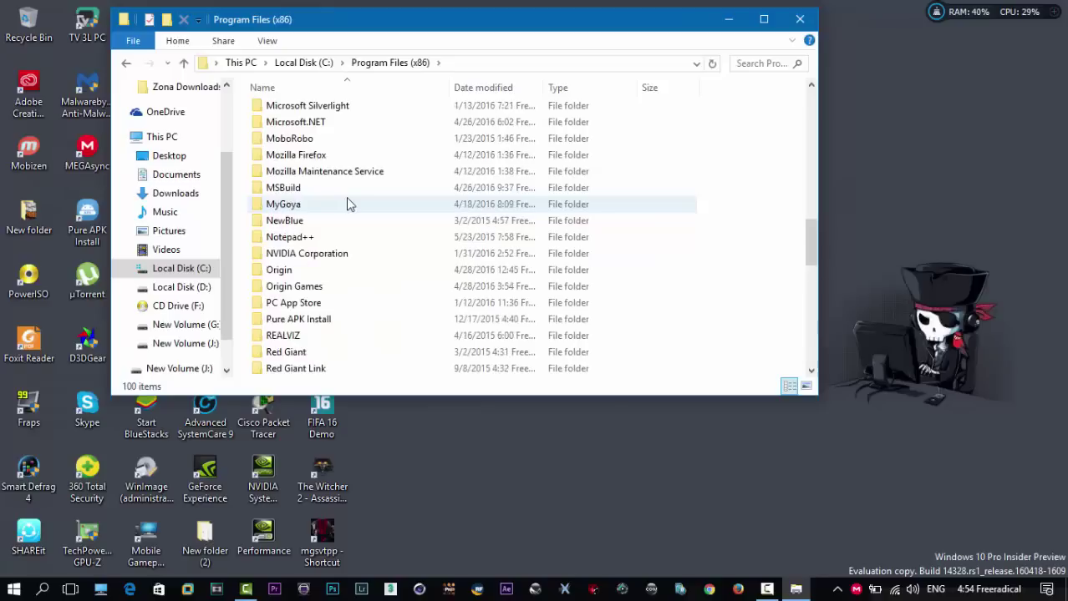
pyautogui.doubleClick(292, 294)
pyautogui.doubleClick(291, 117)
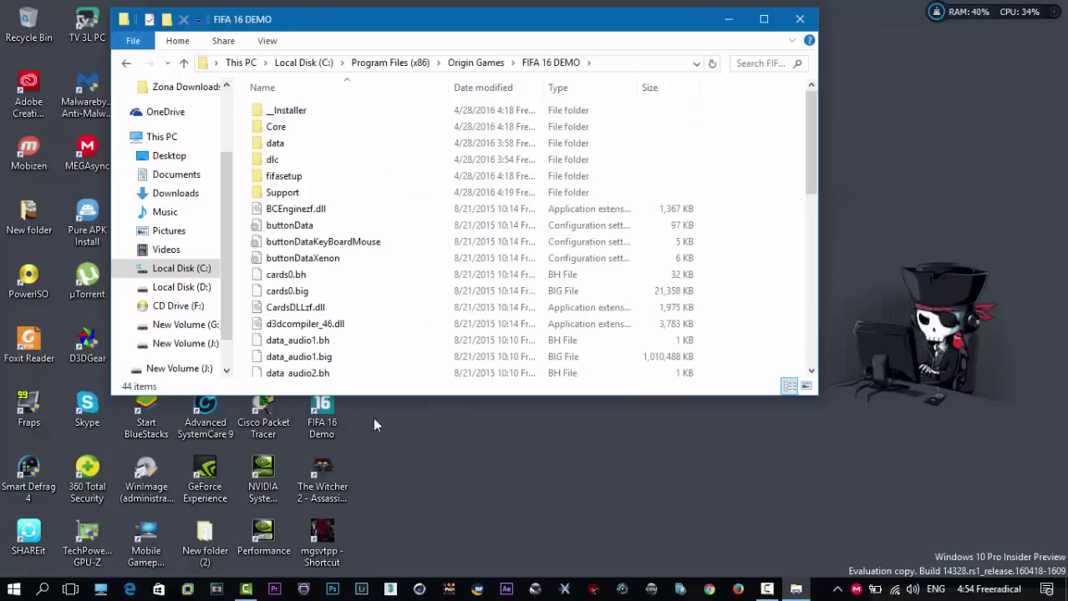
# Open the FIFA 16 Super Deluxe Edition folder on New Volume (J:) in a second File Explorer window
pyautogui.middleClick(101, 590)
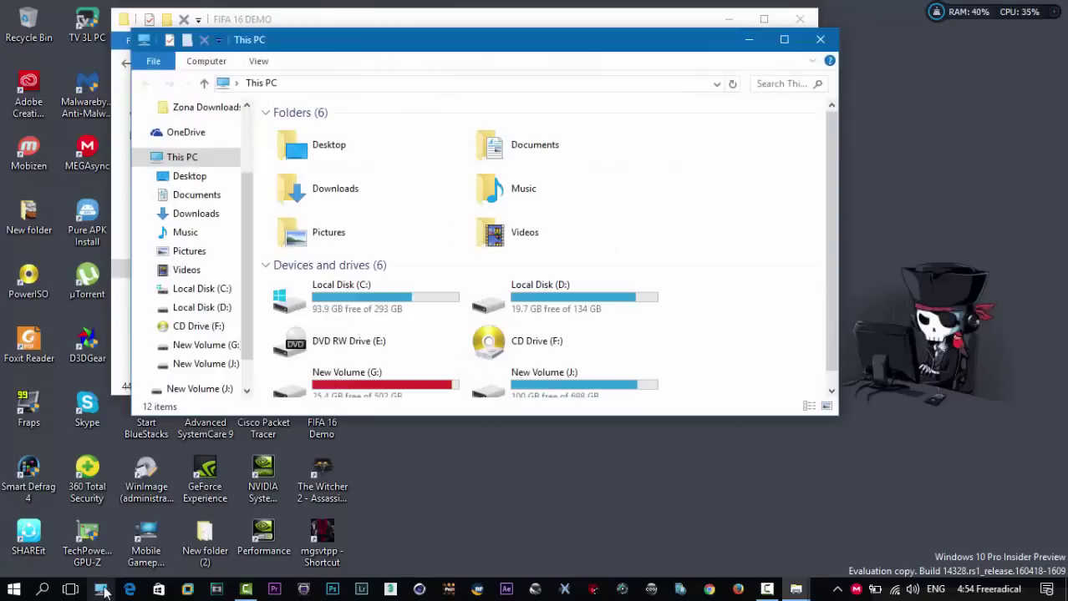
pyautogui.doubleClick(544, 383)
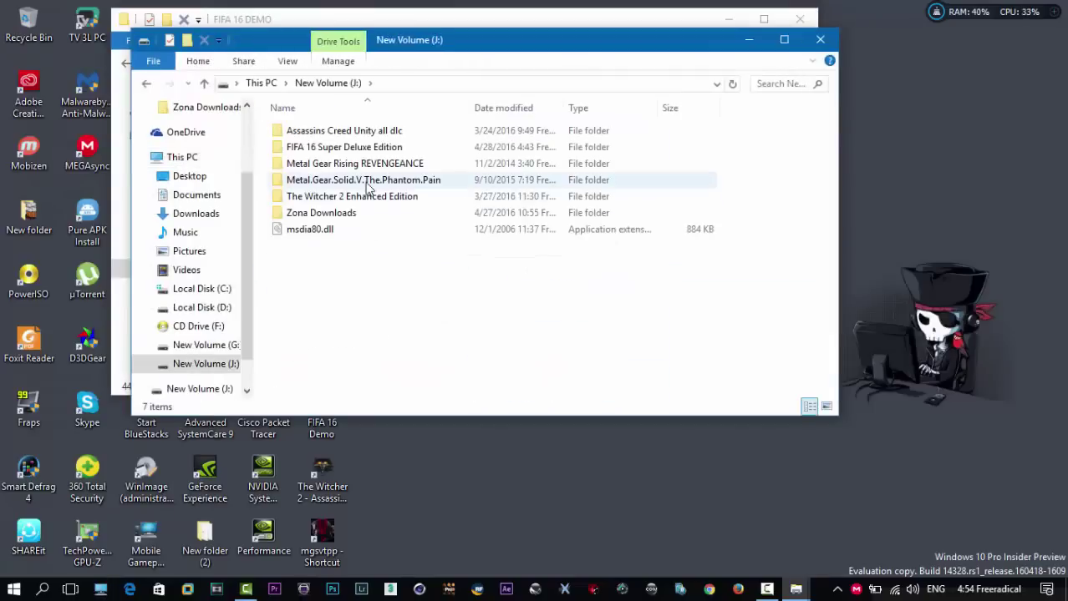
pyautogui.doubleClick(324, 147)
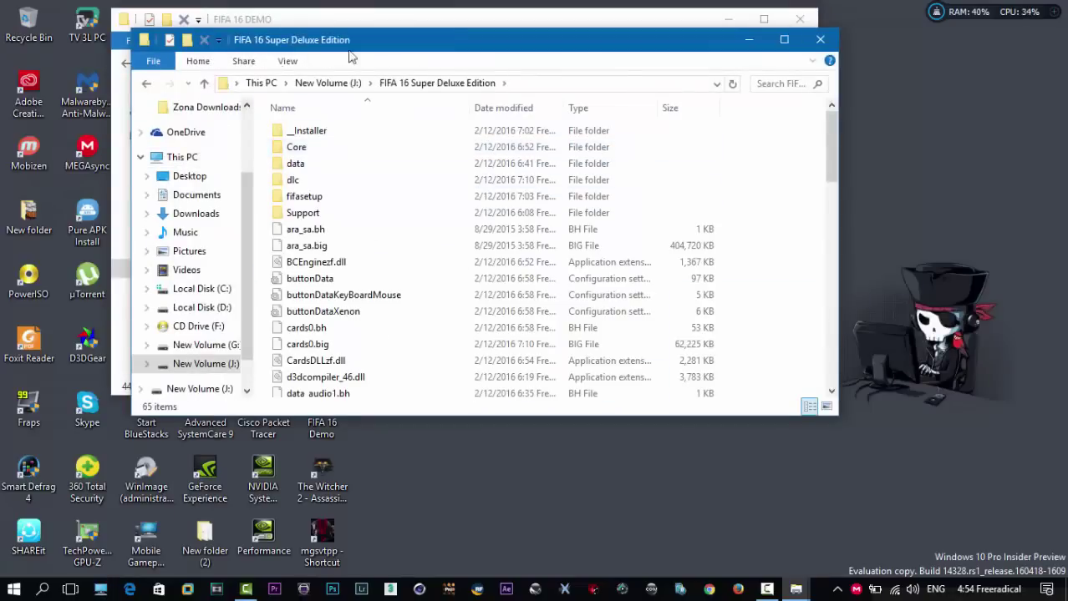
# Resize and arrange the FIFA 16 DEMO and FIFA 16 Super Deluxe Edition windows side by side
pyautogui.moveTo(131, 113); pyautogui.dragTo(408, 113)
pyautogui.moveTo(641, 49); pyautogui.dragTo(841, 102)
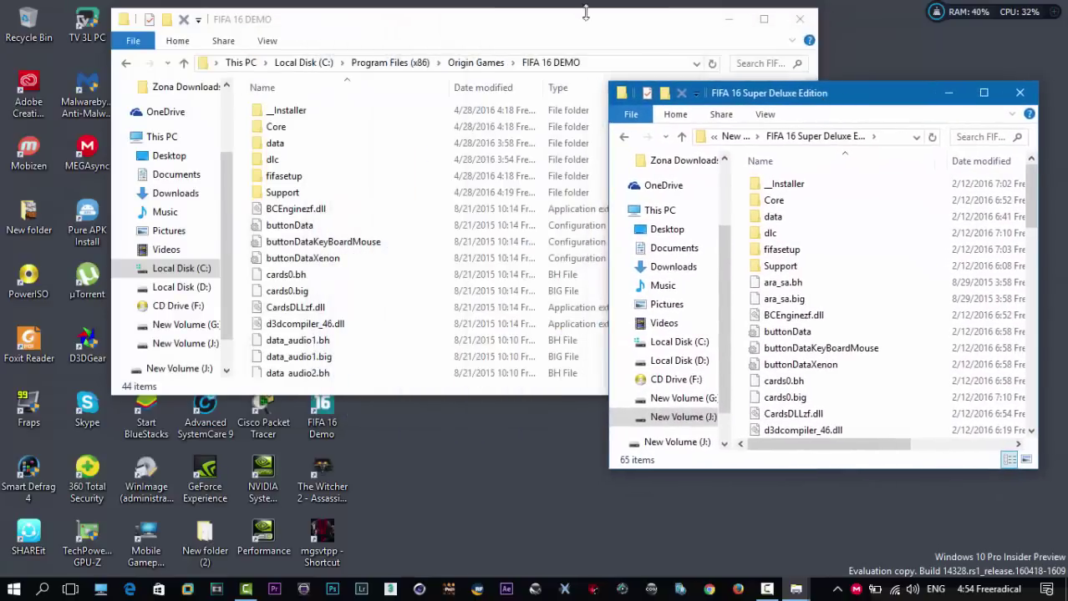
pyautogui.moveTo(814, 40); pyautogui.dragTo(585, 42)
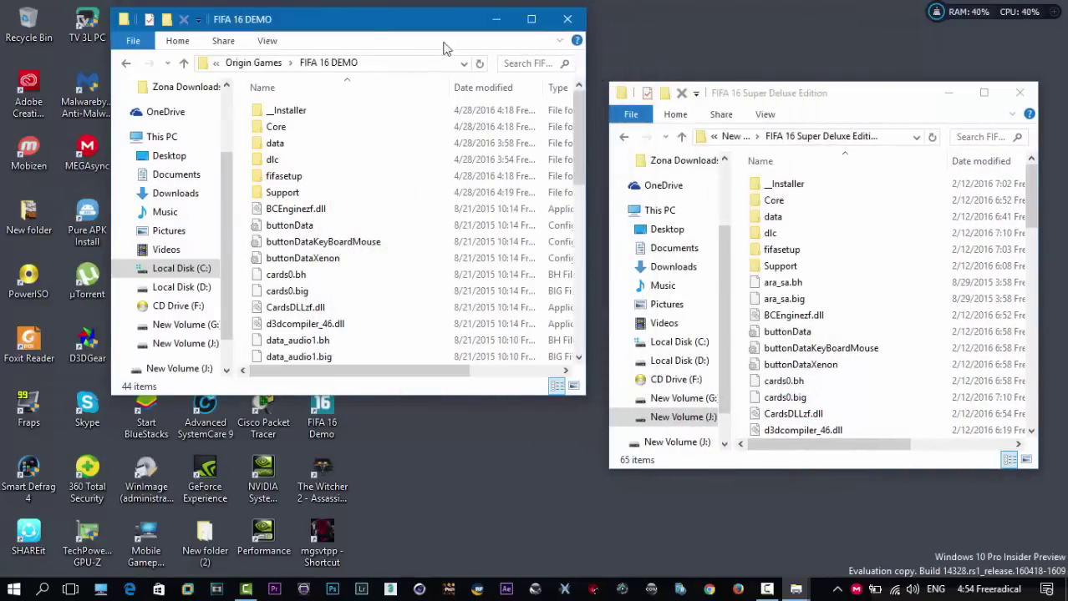
pyautogui.moveTo(367, 30); pyautogui.dragTo(365, 102)
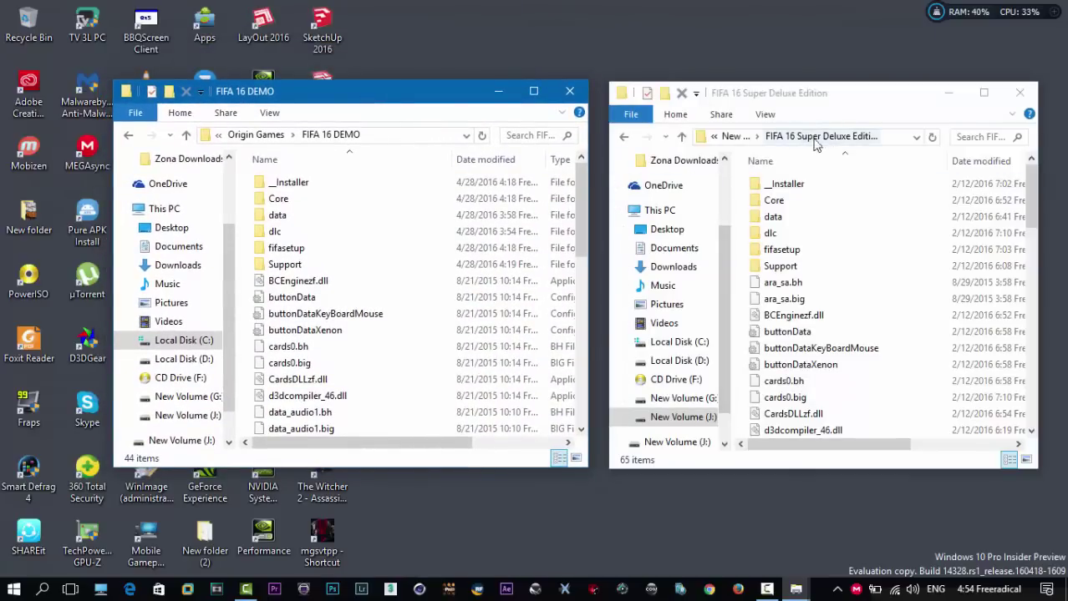
# Copy all items from the FIFA 16 Super Deluxe Edition folder into the FIFA 16 DEMO folder
pyautogui.click(767, 186)
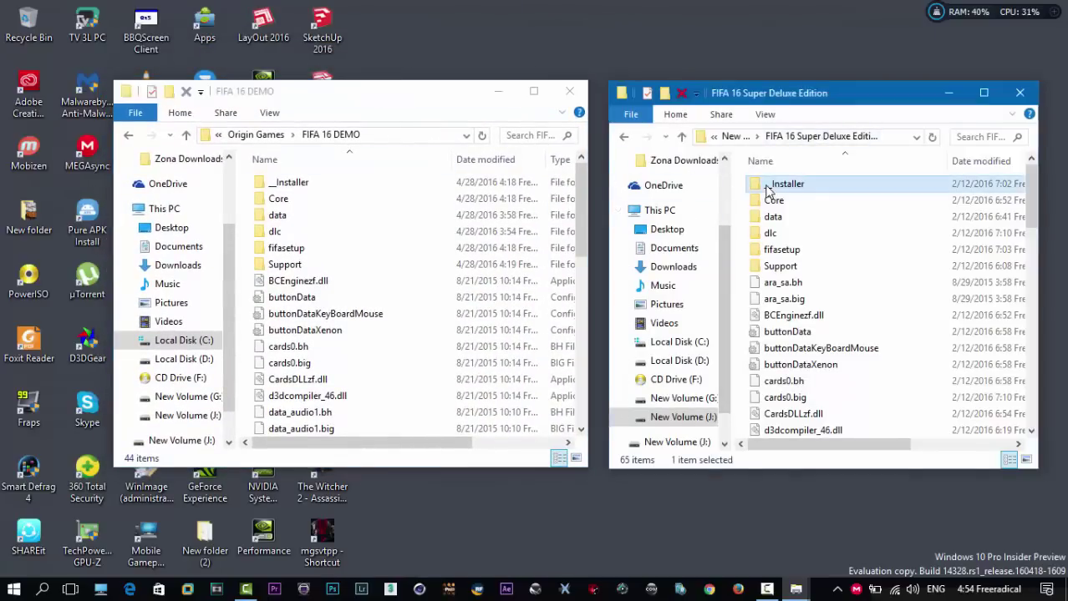
pyautogui.hotkey('ctrl', 'a')
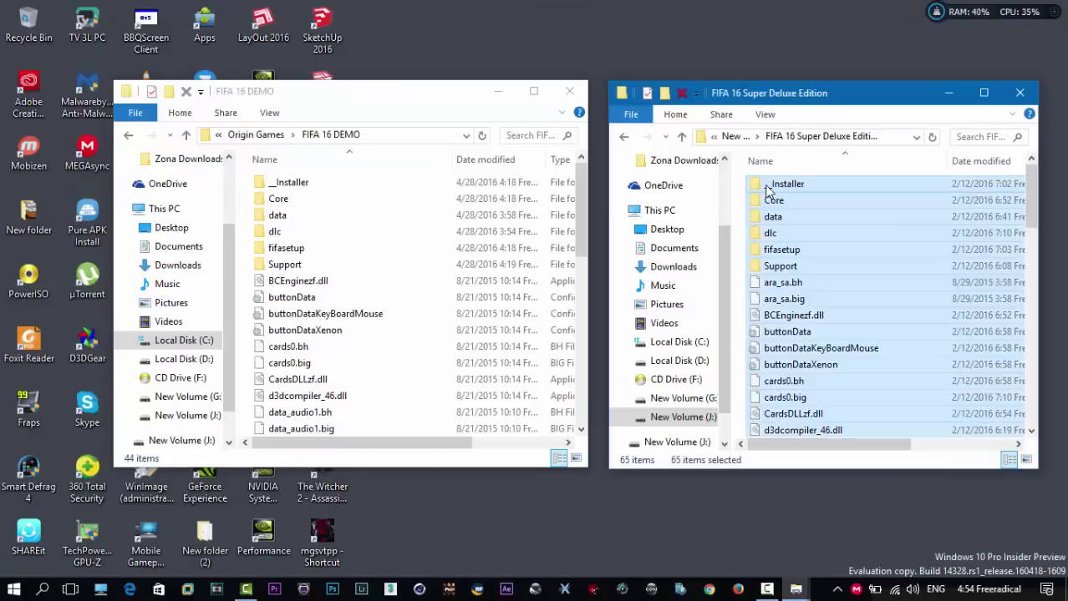
pyautogui.rightClick(767, 190)
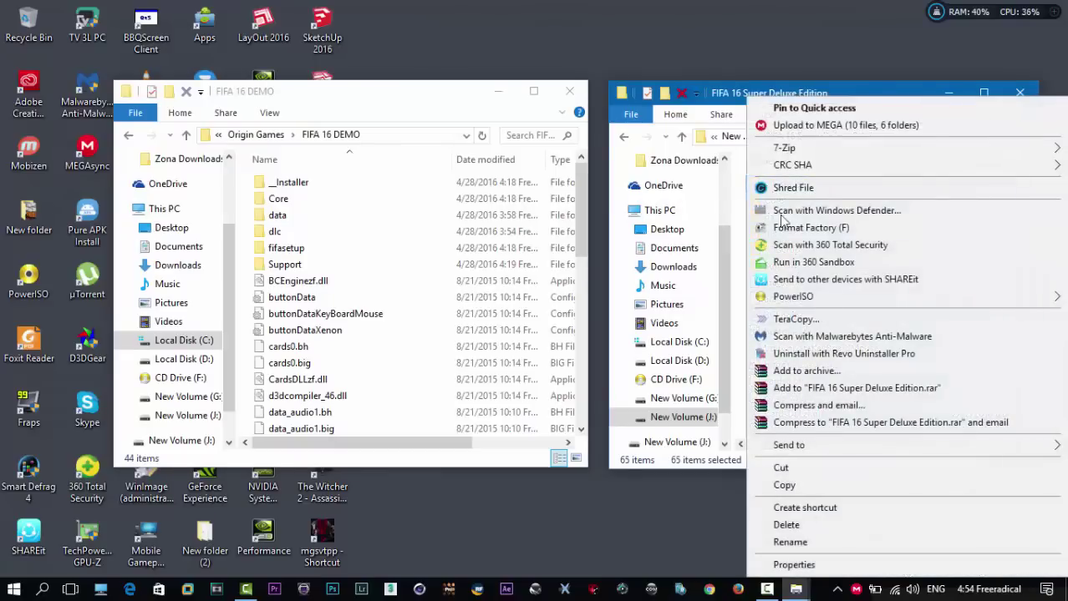
pyautogui.click(780, 487)
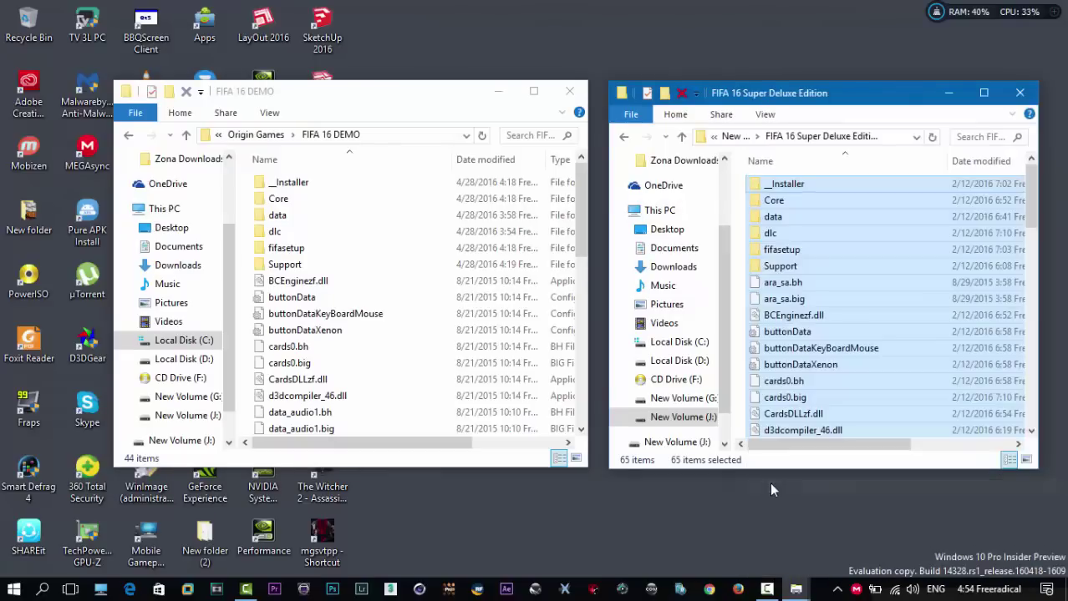
pyautogui.rightClick(246, 260)
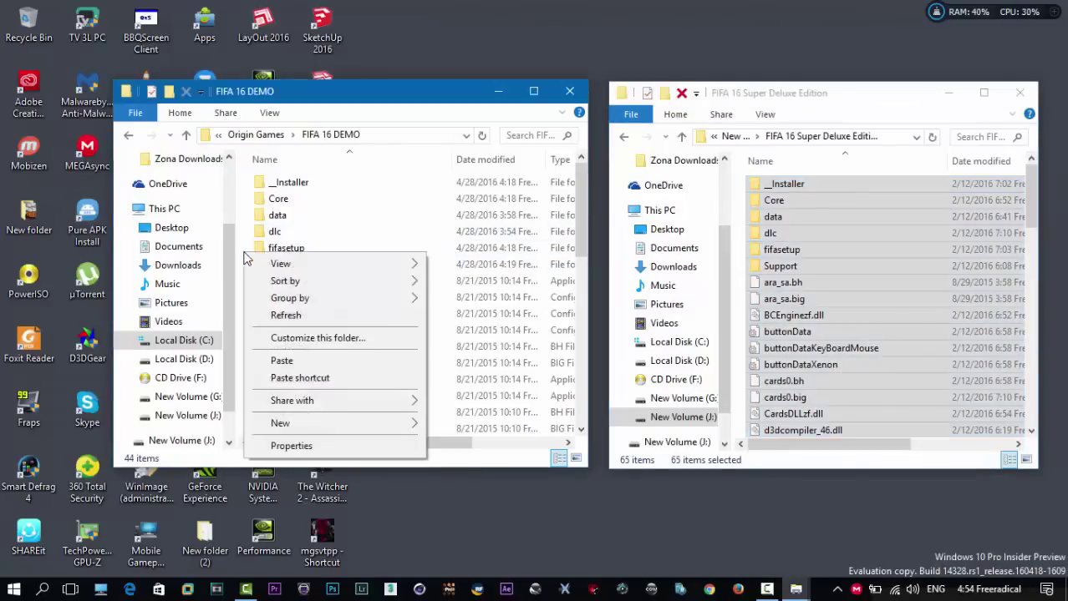
pyautogui.click(281, 360)
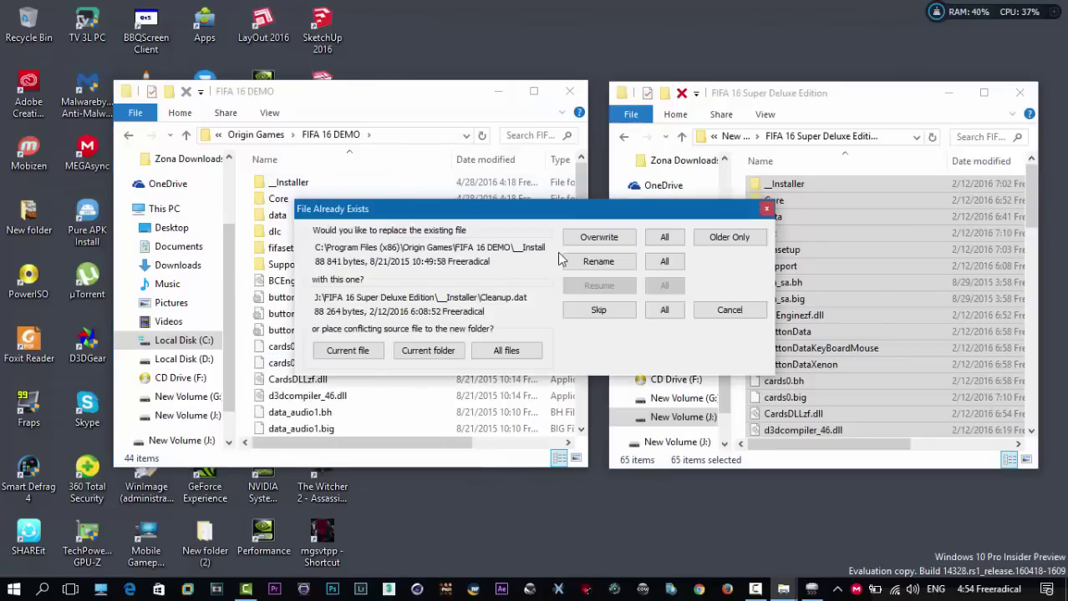
# Skip all files that already exist in the FIFA 16 DEMO folder and close the copy window once the transfer completes
pyautogui.click(664, 310)
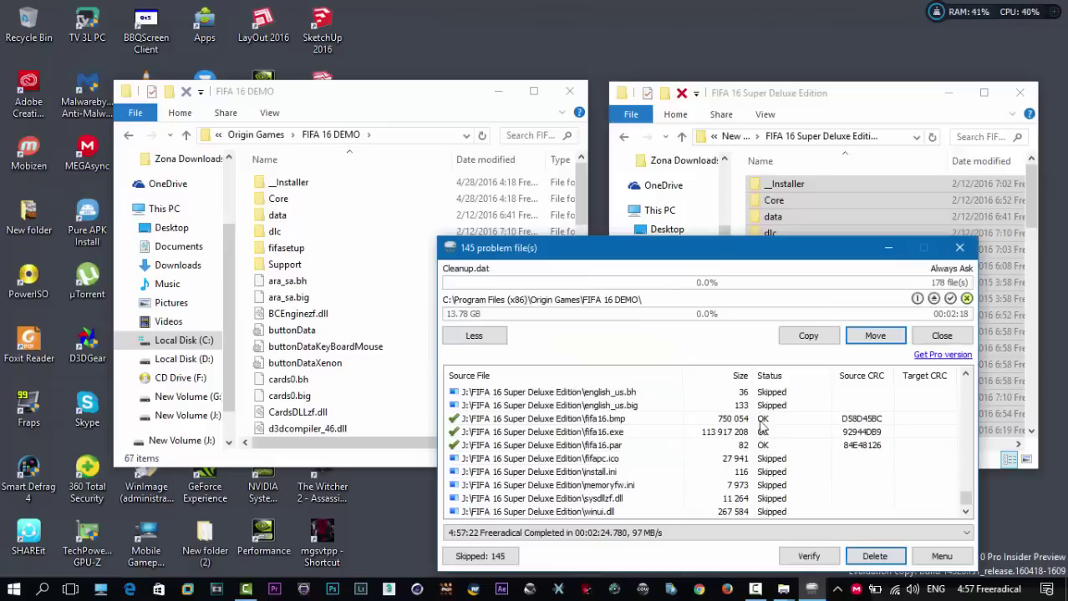
pyautogui.moveTo(761, 260); pyautogui.dragTo(575, 169)
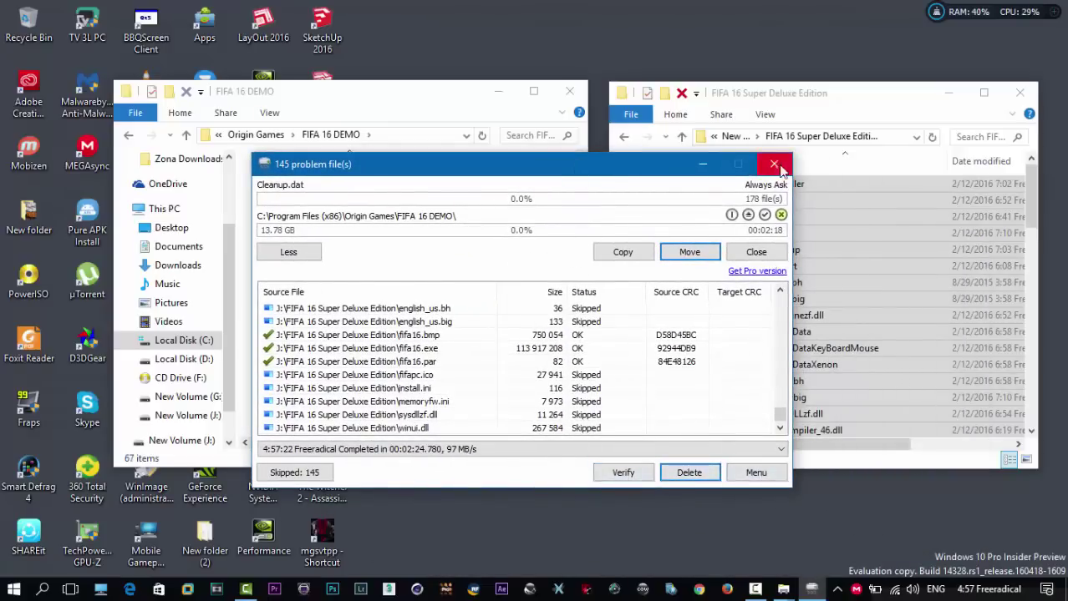
pyautogui.click(755, 252)
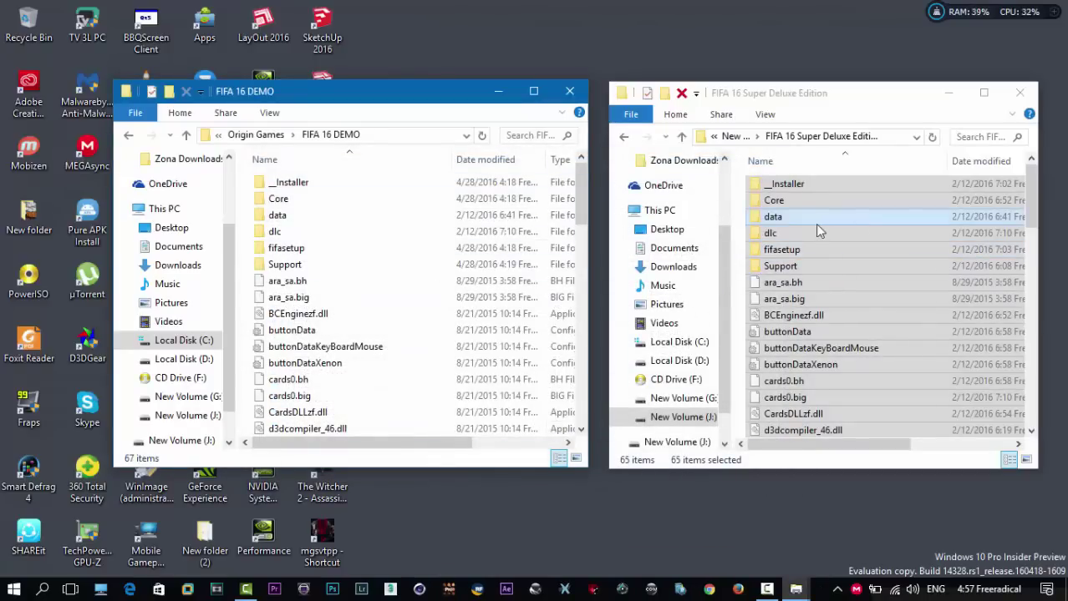
# Delete the data and dlc folders from the FIFA 16 DEMO folder
pyautogui.click(743, 199)
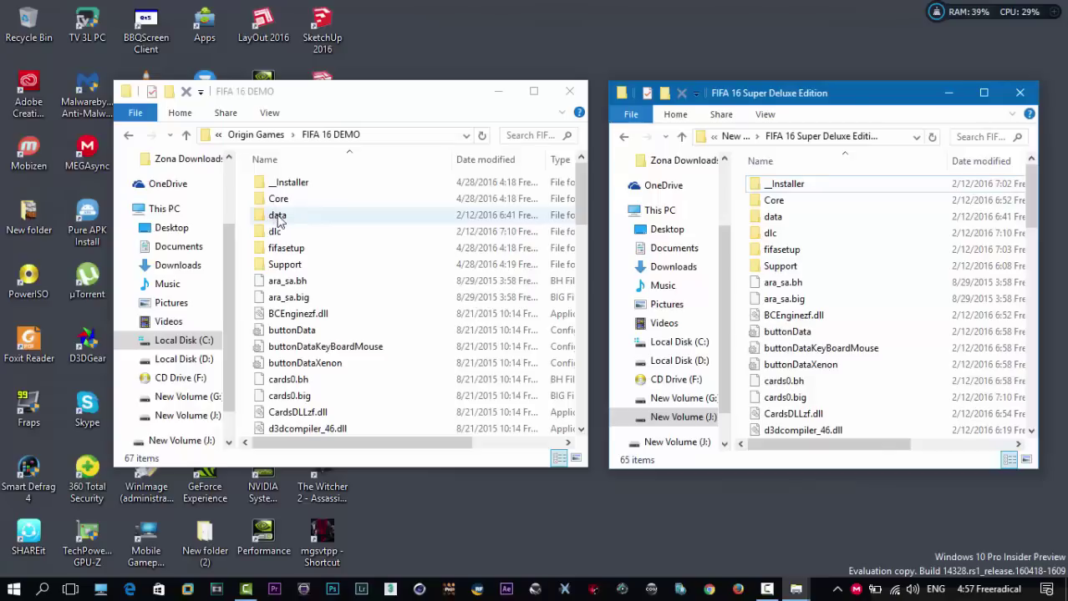
pyautogui.click(247, 218)
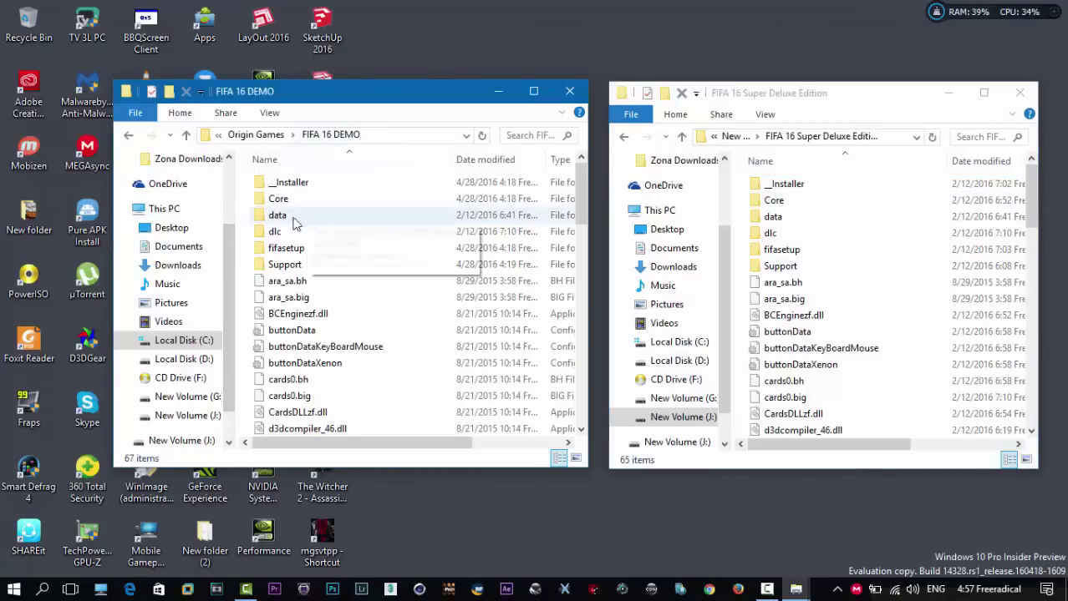
pyautogui.moveTo(247, 213); pyautogui.dragTo(255, 236)
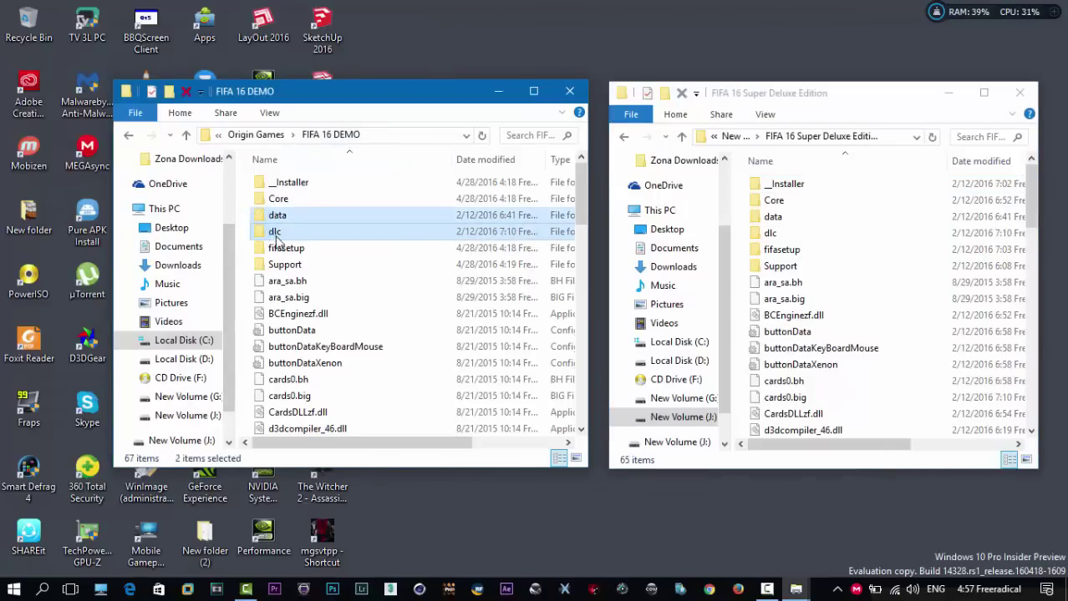
pyautogui.rightClick(276, 215)
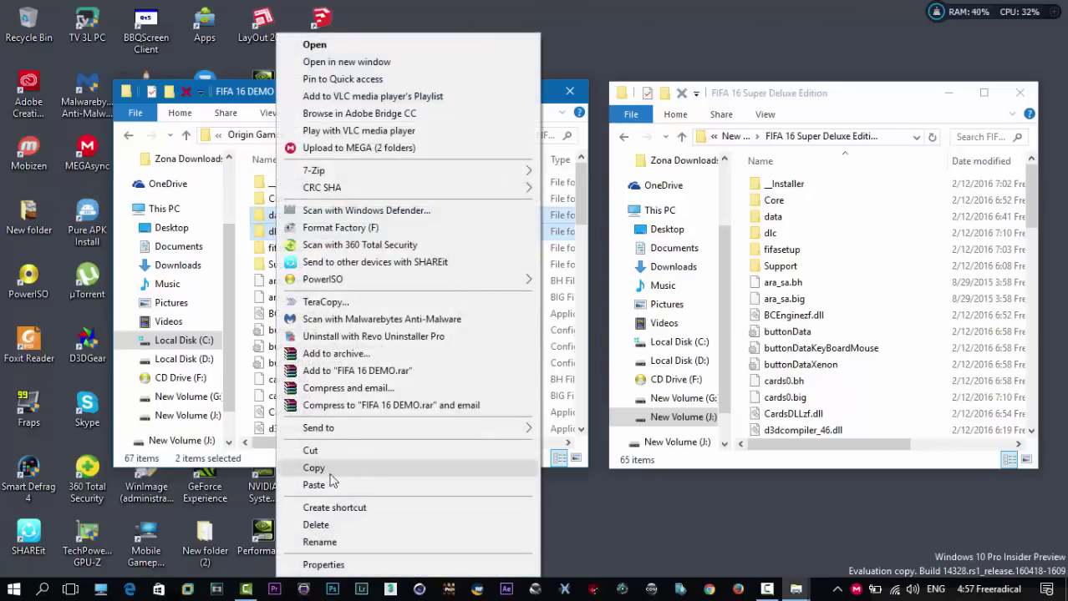
pyautogui.click(316, 527)
pyautogui.click(587, 309)
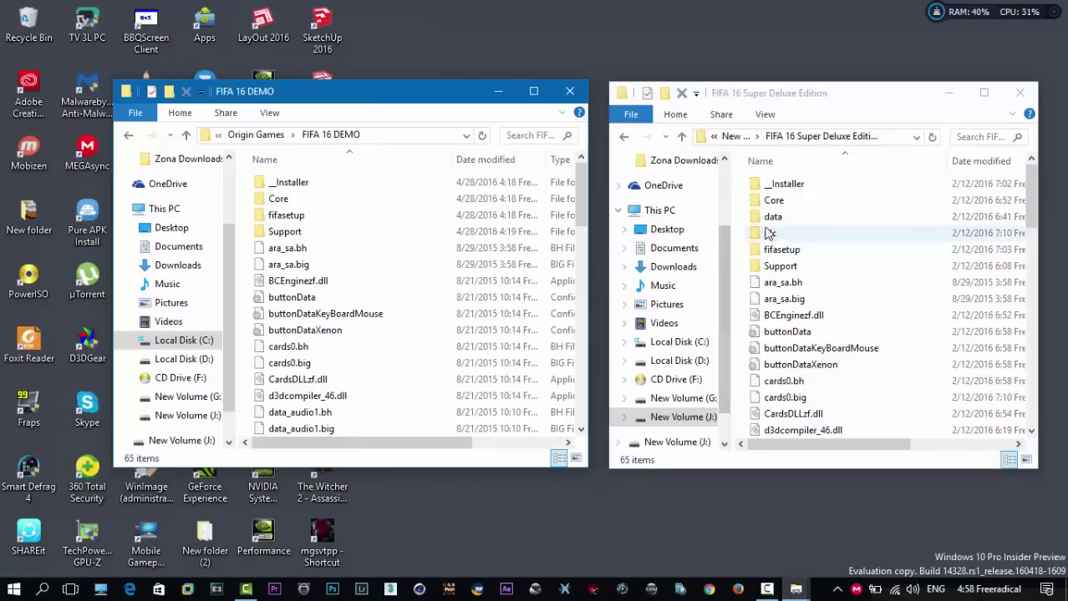
# Copy the data and dlc folders from FIFA 16 Super Deluxe Edition into the FIFA 16 DEMO folder
pyautogui.moveTo(744, 222); pyautogui.dragTo(751, 236)
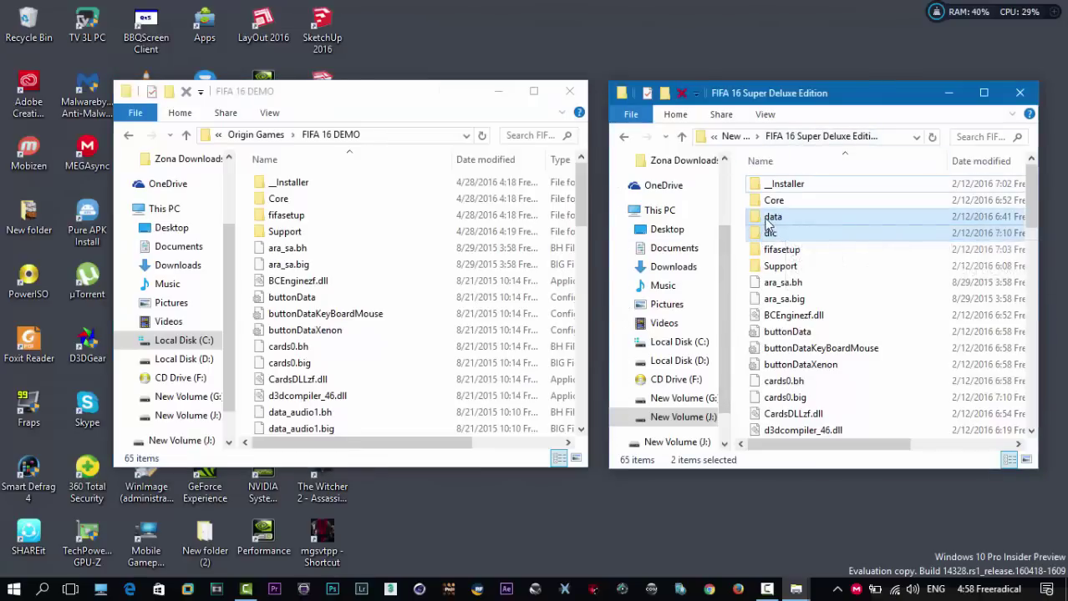
pyautogui.rightClick(807, 218)
pyautogui.click(784, 470)
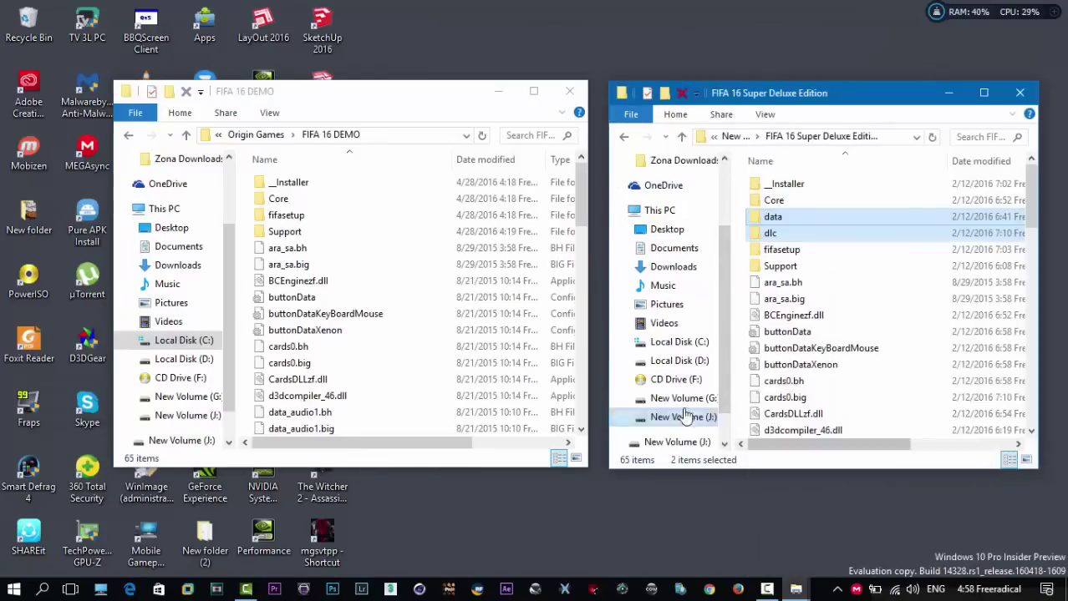
pyautogui.rightClick(242, 221)
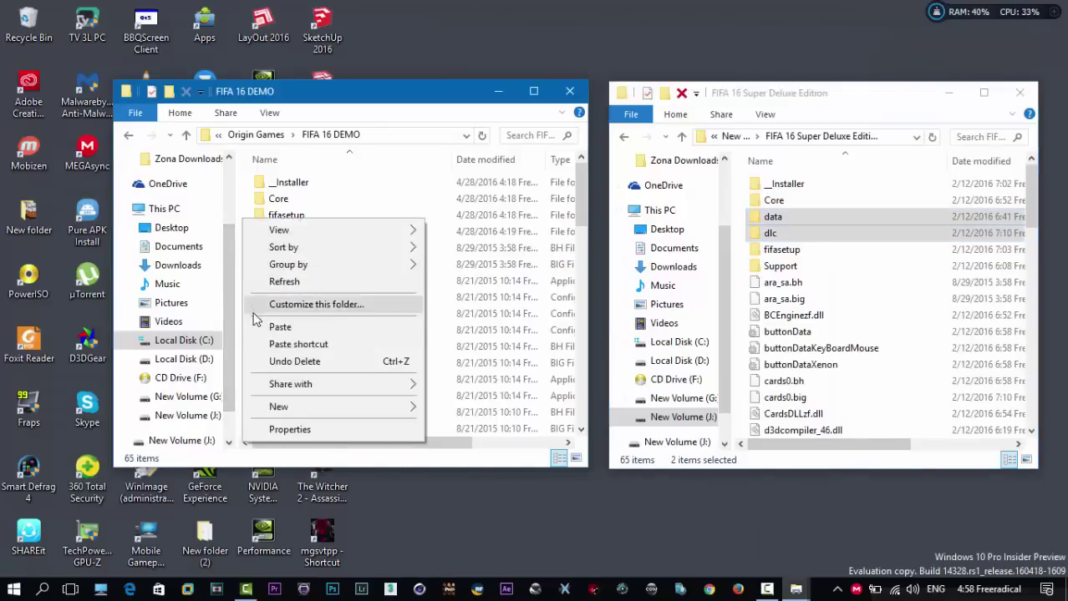
pyautogui.click(281, 327)
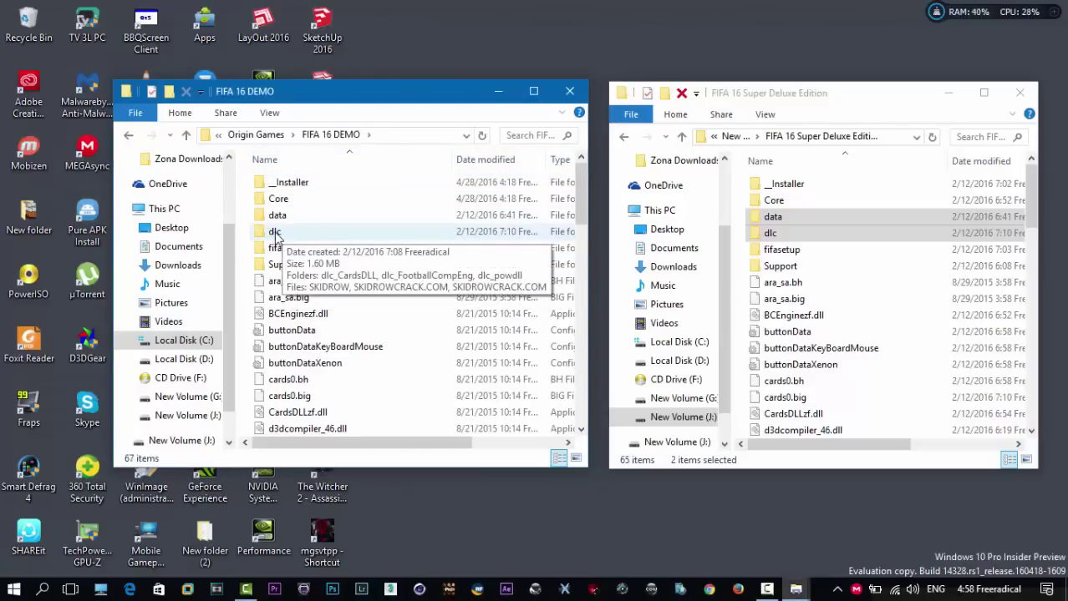
# Delete the SKIDROW shortcut and both SKIDROWCRACK.COM files from the dlc folder inside FIFA 16 DEMO
pyautogui.doubleClick(275, 233)
pyautogui.moveTo(285, 304); pyautogui.dragTo(269, 238)
pyautogui.press('Delete')
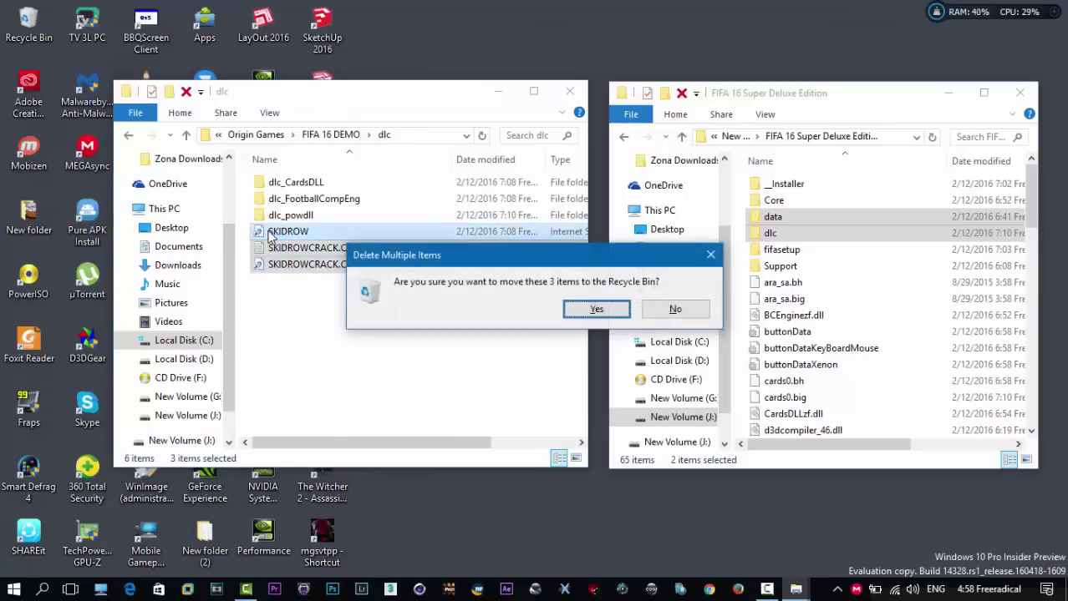
pyautogui.click(595, 309)
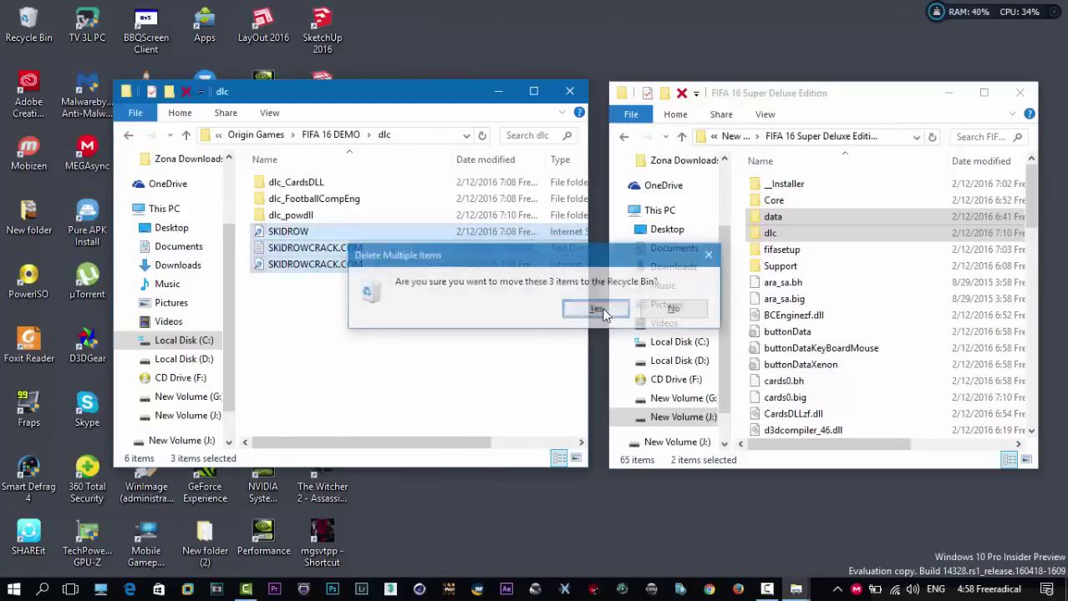
# Delete the dlc_powdll folder from the dlc folder and return to the FIFA 16 DEMO folder
pyautogui.click(292, 219)
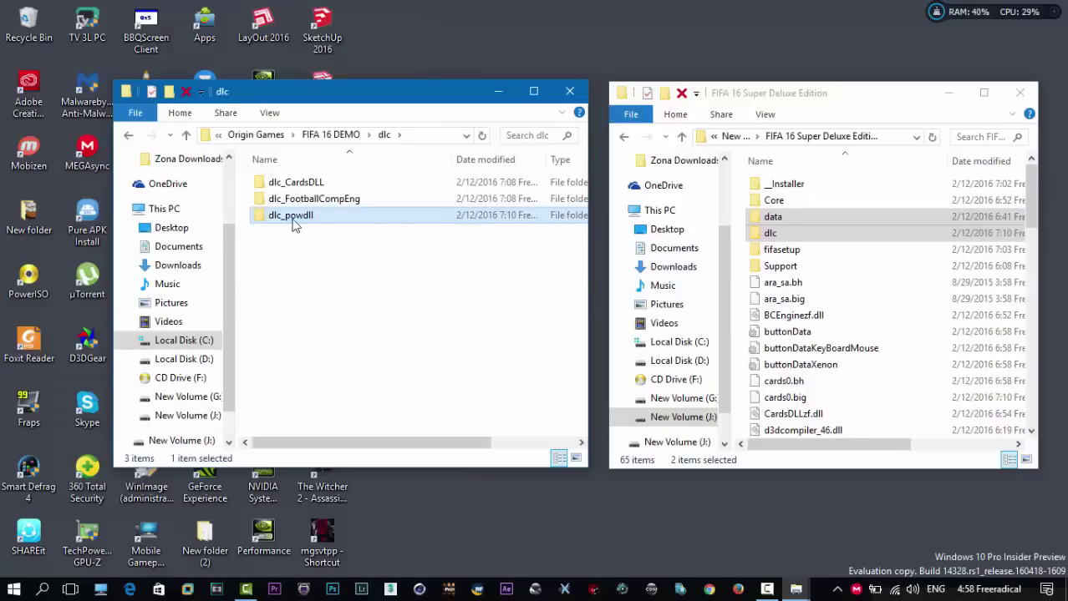
pyautogui.rightClick(292, 224)
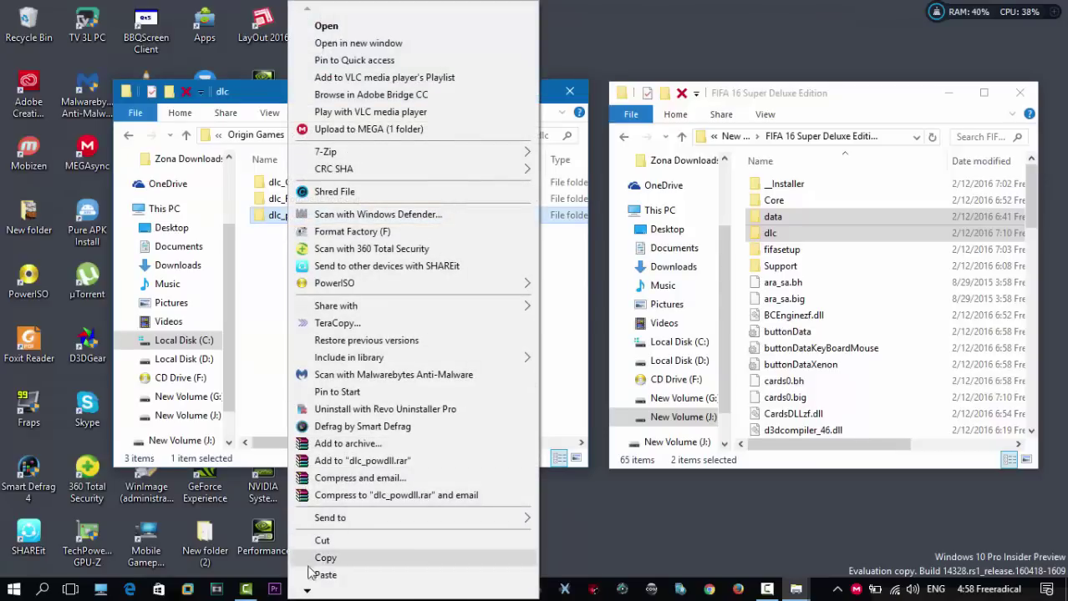
pyautogui.moveTo(306, 592)
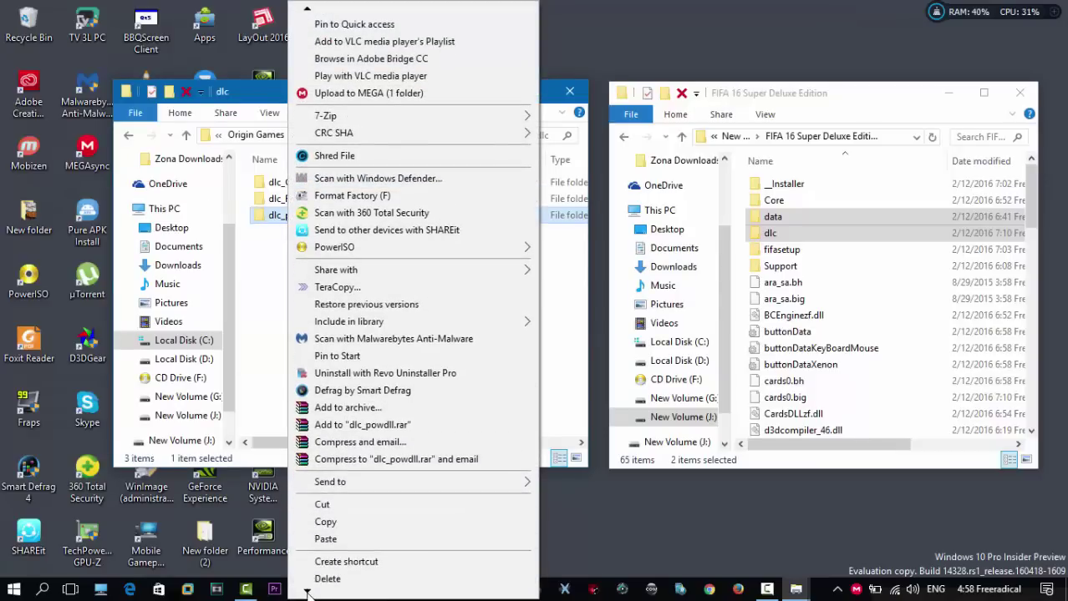
pyautogui.click(326, 528)
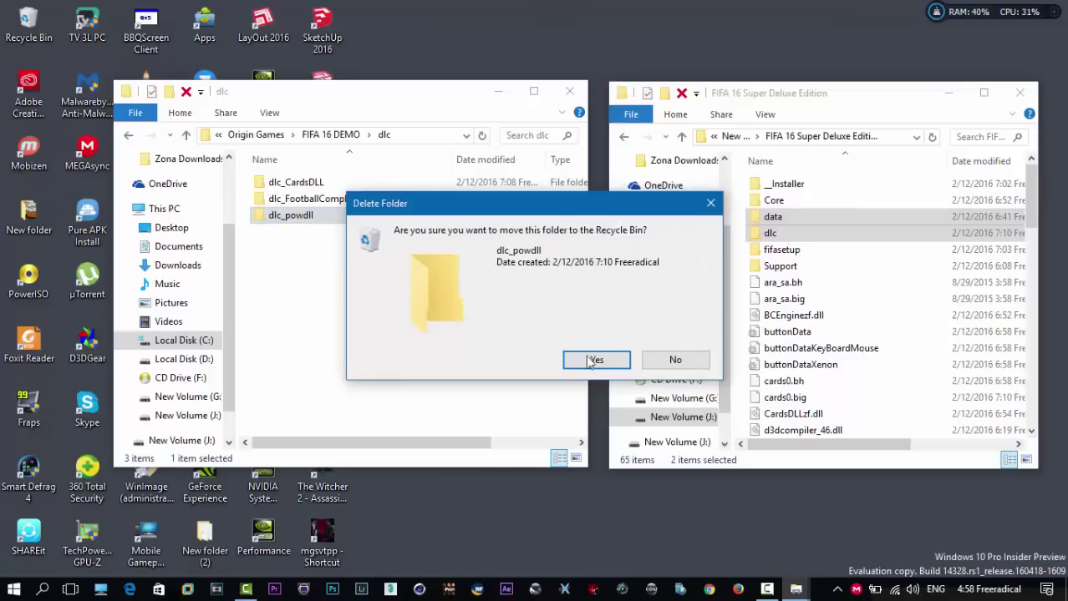
pyautogui.click(591, 359)
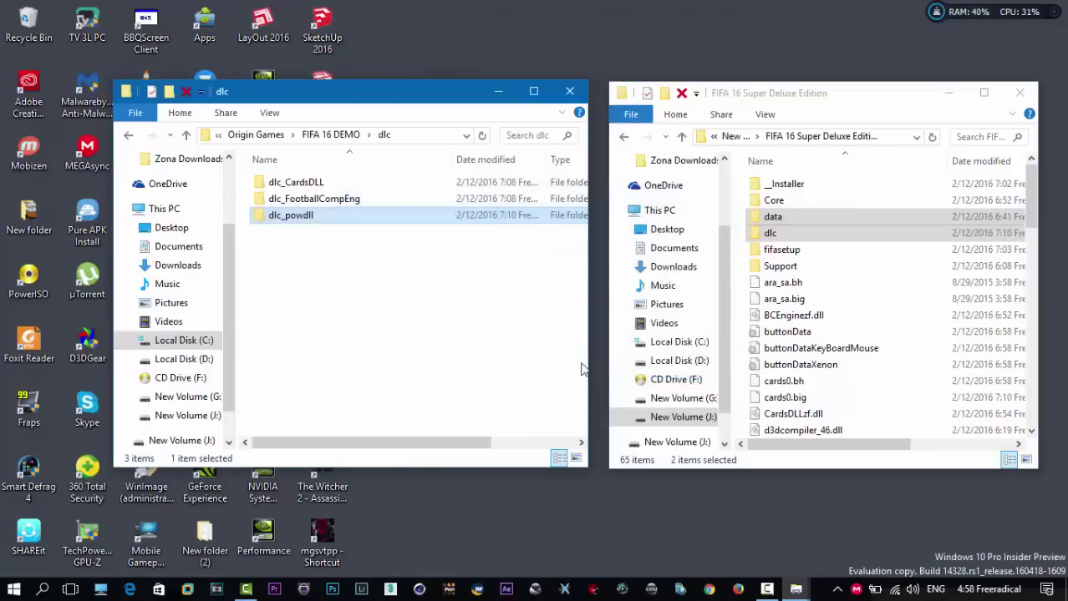
pyautogui.click(129, 138)
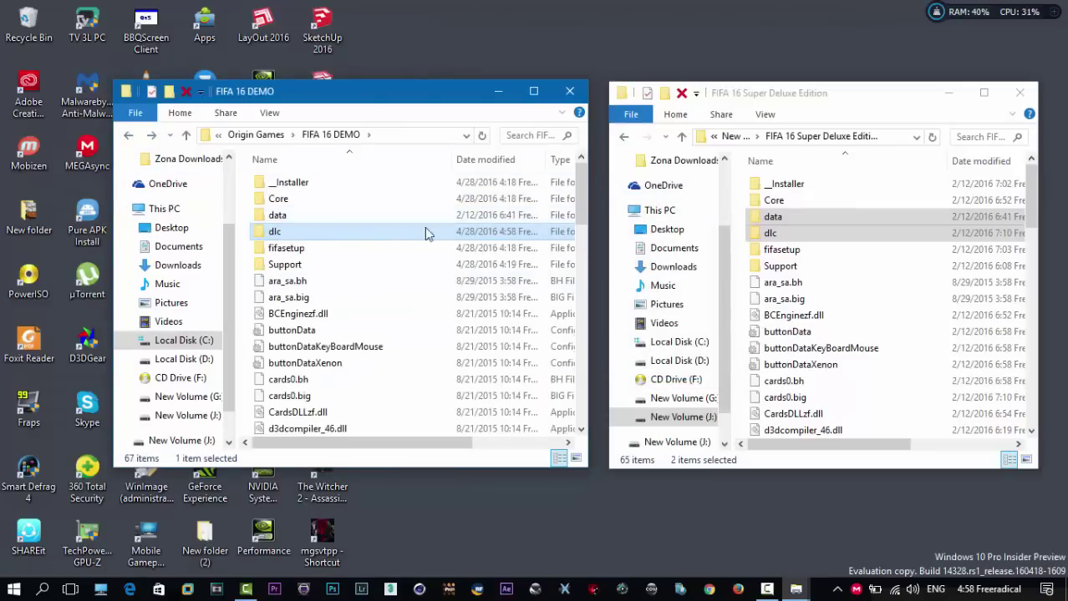
# Close the FIFA 16 Super Deluxe Edition window and move the FIFA 16 DEMO window clear of the desktop icons
pyautogui.click(744, 225)
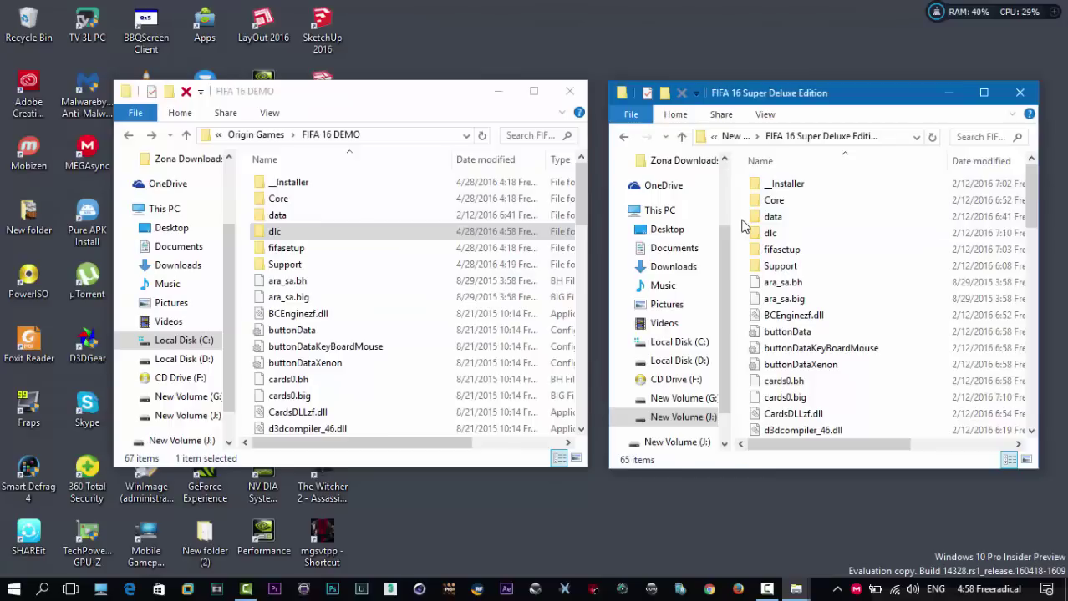
pyautogui.click(1020, 95)
pyautogui.moveTo(401, 96); pyautogui.dragTo(670, 72)
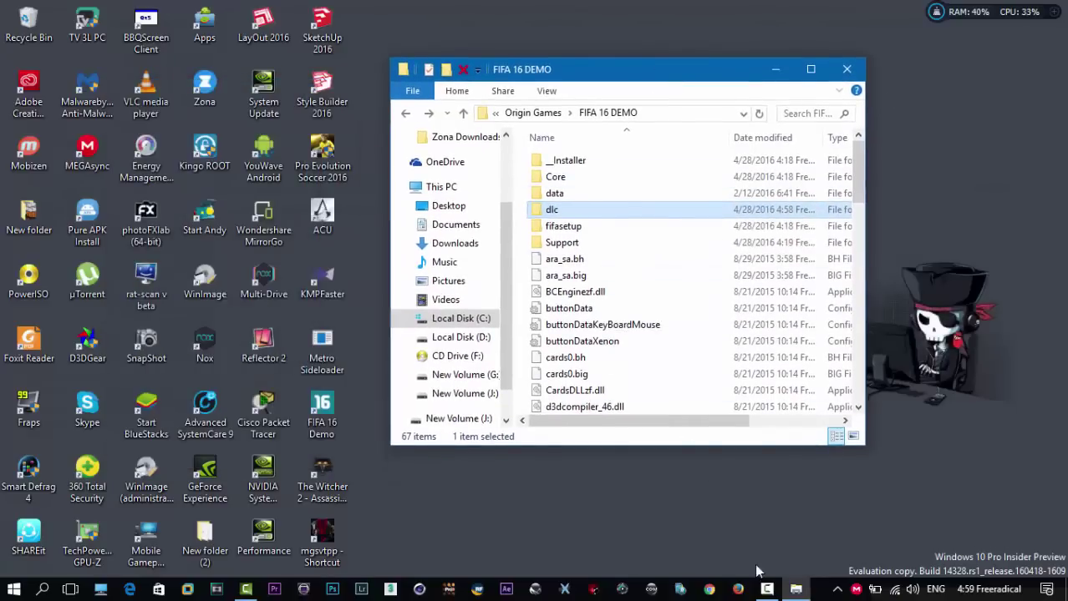
pyautogui.click(837, 591)
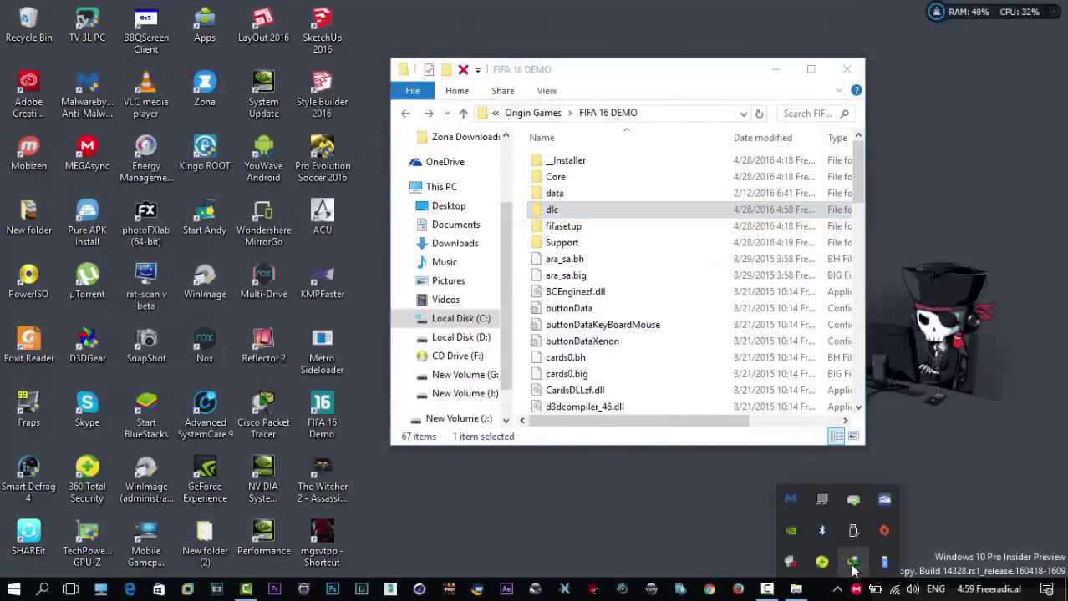
pyautogui.click(483, 534)
pyautogui.click(99, 589)
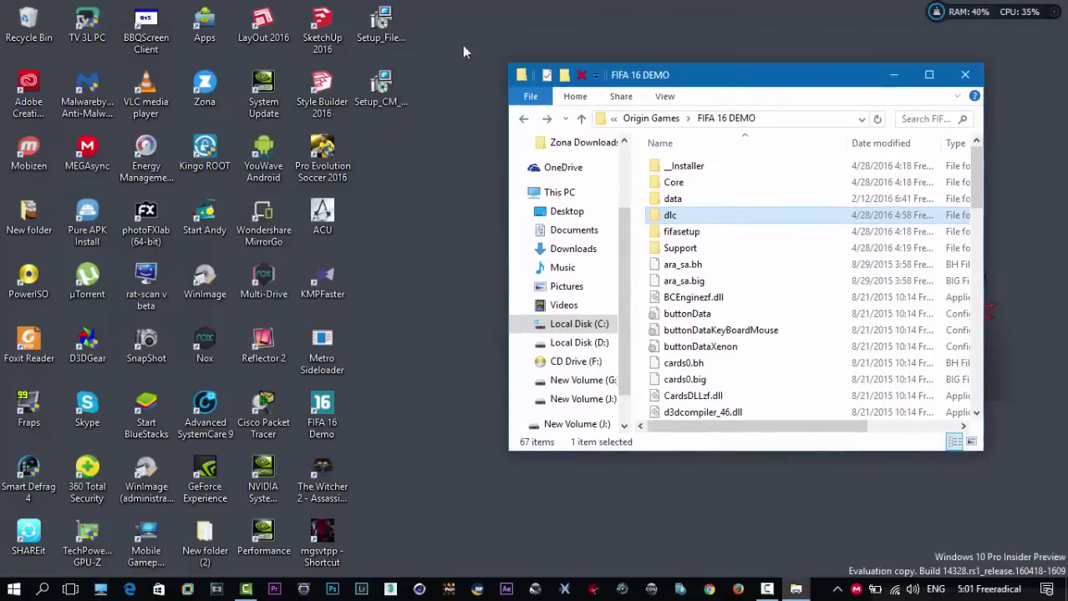
# Install File Master 15.0 from its desktop setup file, keeping the default destination and Start Menu folder
pyautogui.click(384, 29)
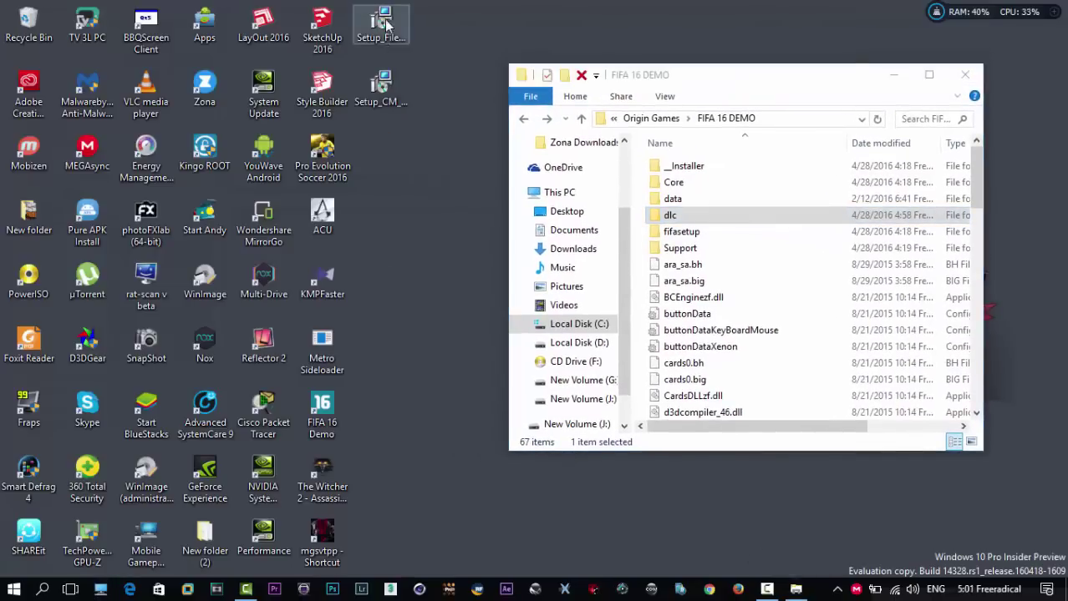
pyautogui.click(380, 81)
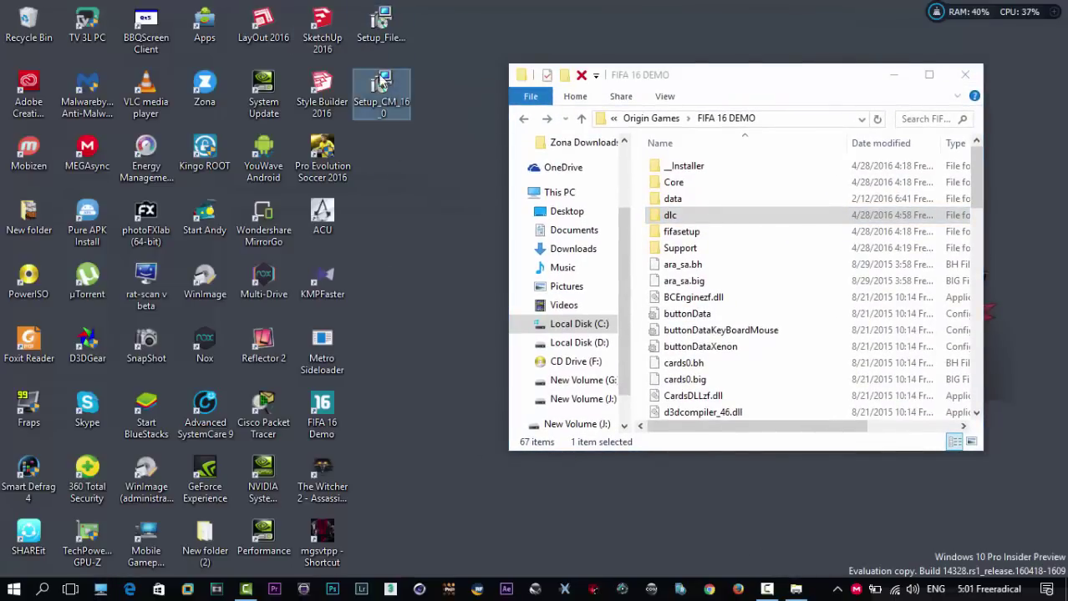
pyautogui.click(381, 25)
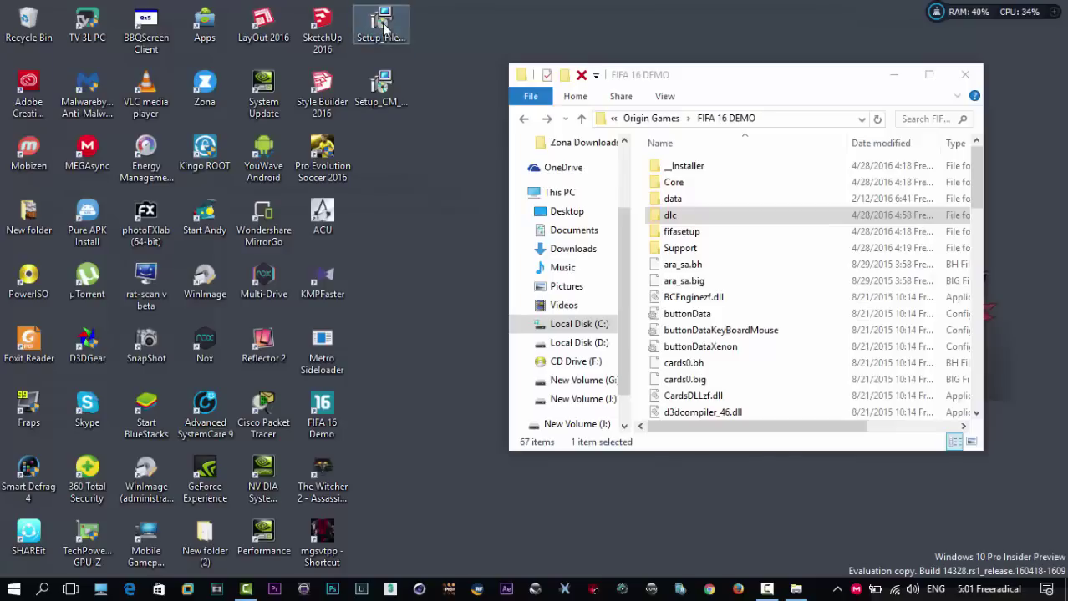
pyautogui.doubleClick(381, 27)
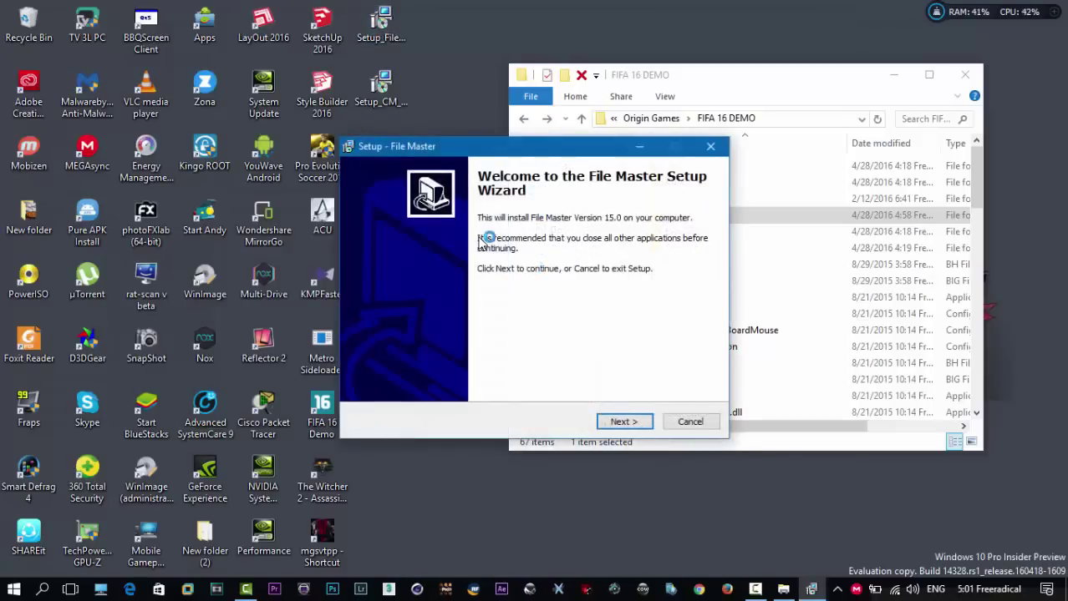
pyautogui.click(615, 421)
pyautogui.click(629, 424)
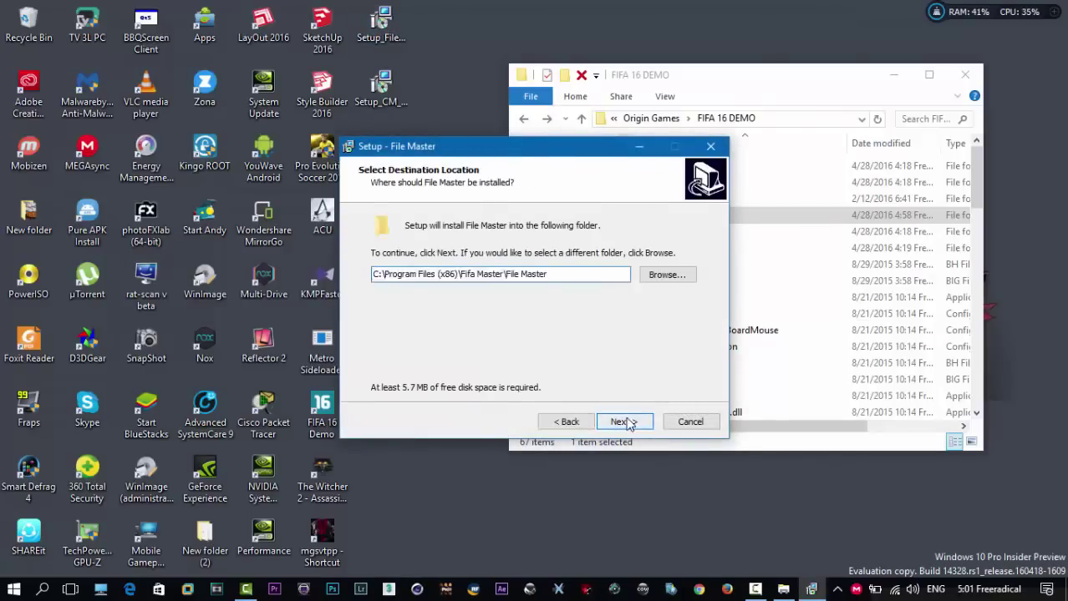
pyautogui.click(625, 423)
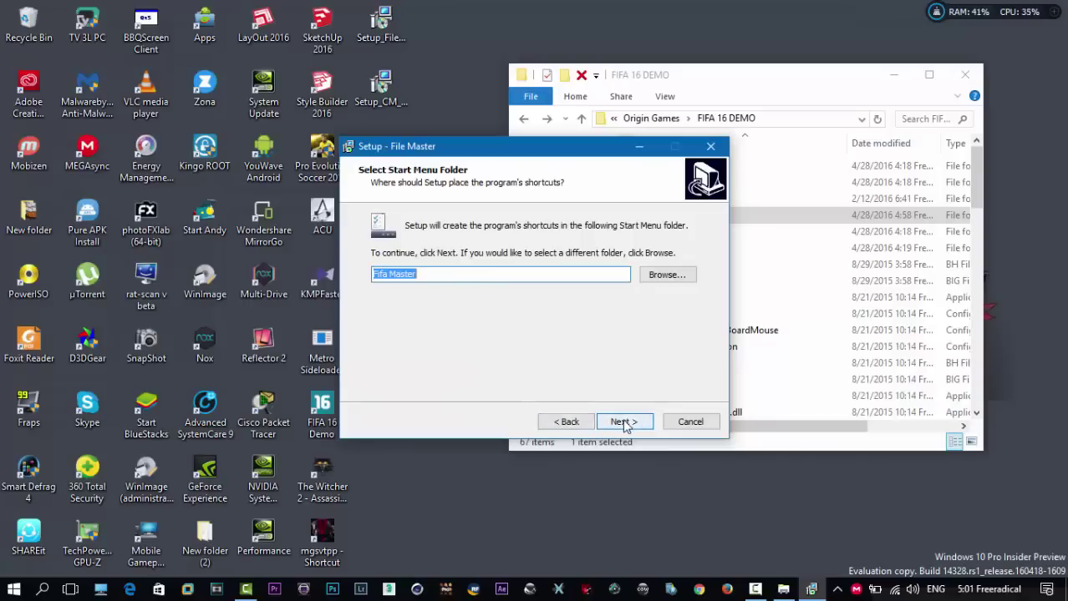
pyautogui.click(625, 423)
pyautogui.click(633, 427)
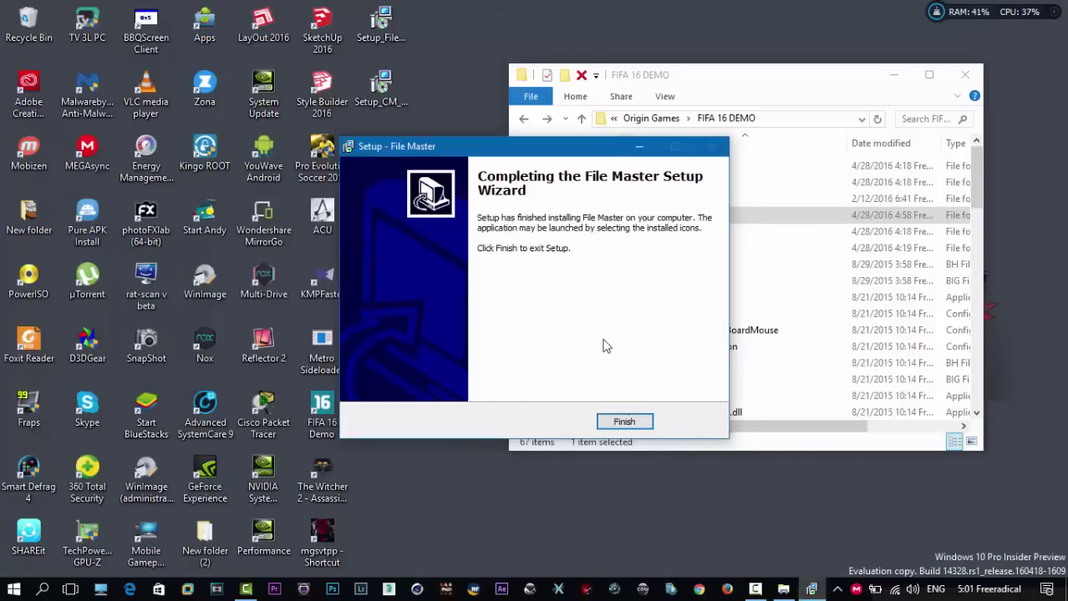
pyautogui.click(622, 421)
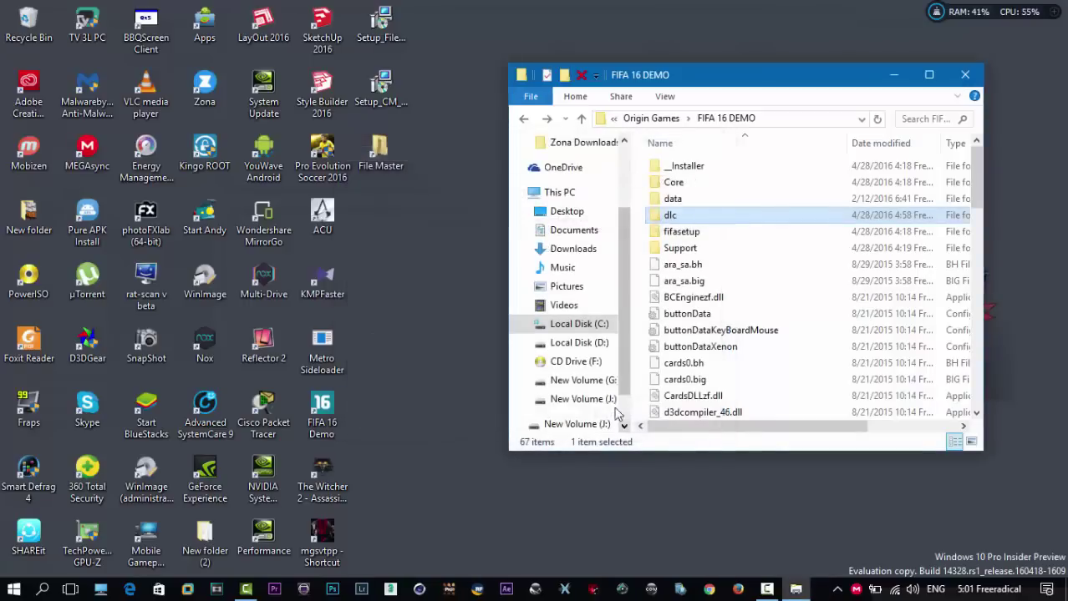
# Install Creation Master 16 from the Setup_CM_16_0 desktop file, keeping the default destination folder
pyautogui.click(381, 155)
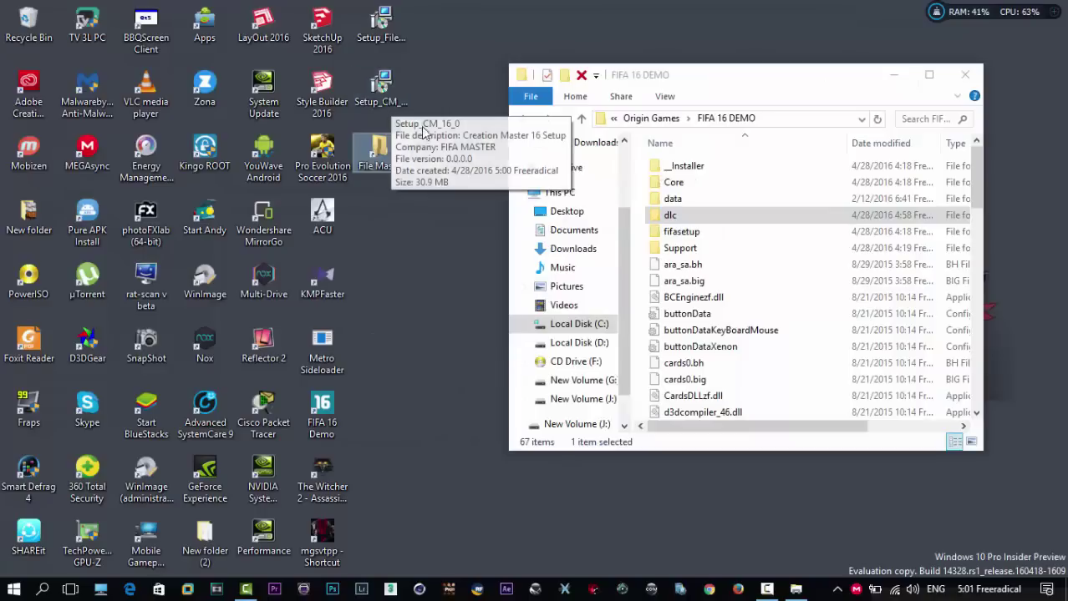
pyautogui.click(384, 87)
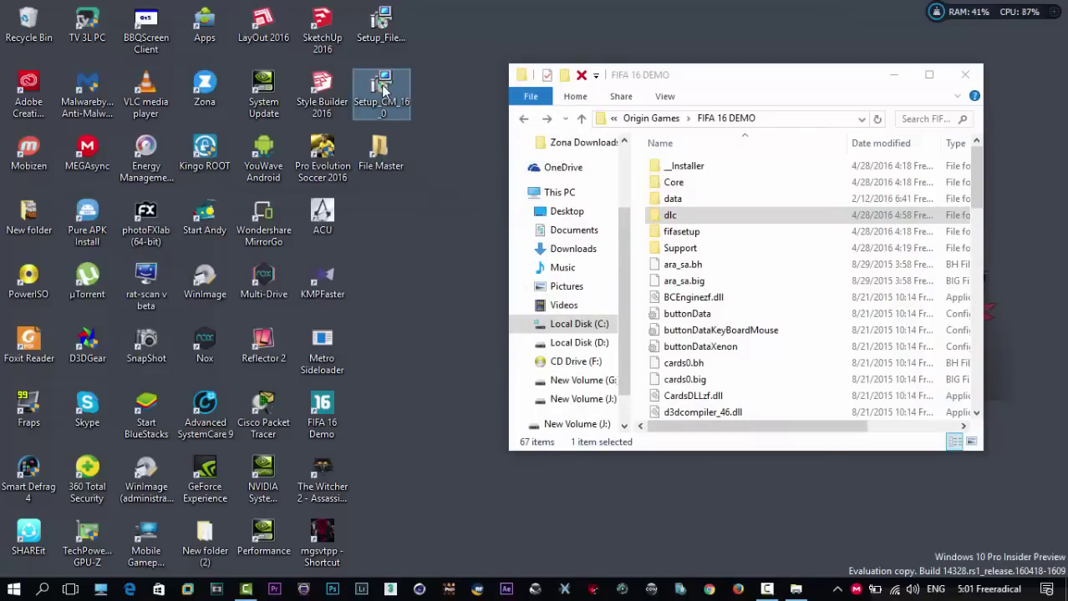
pyautogui.doubleClick(384, 88)
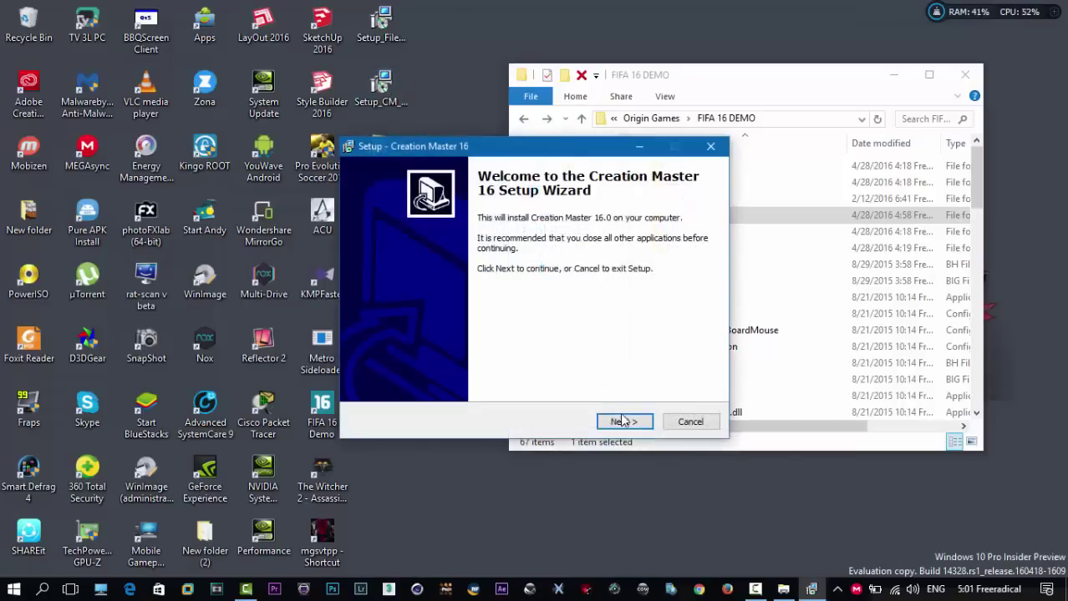
pyautogui.click(623, 421)
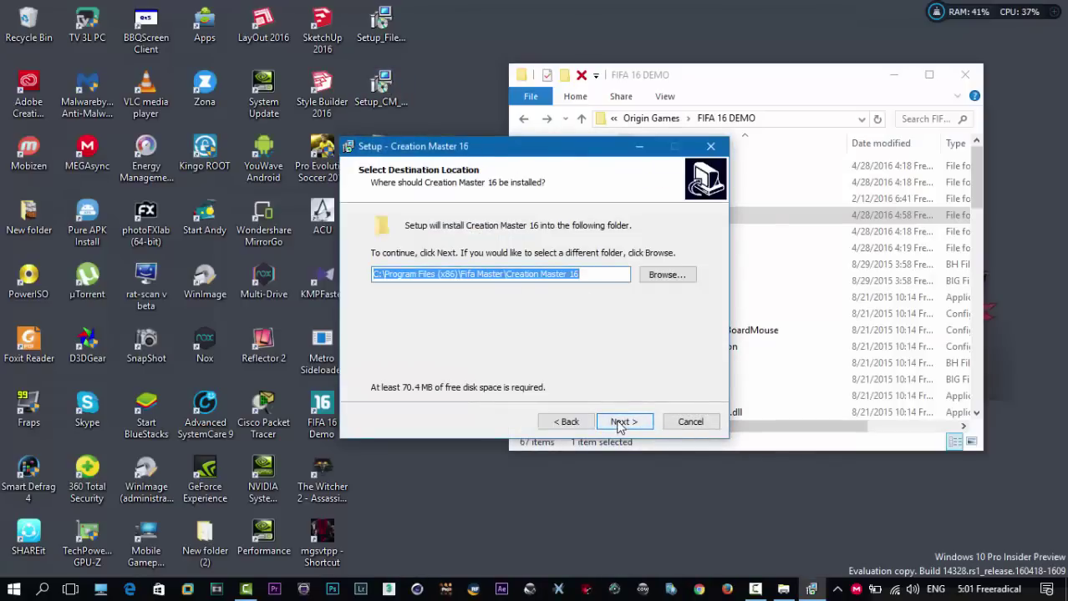
pyautogui.click(620, 423)
pyautogui.click(621, 422)
pyautogui.click(621, 423)
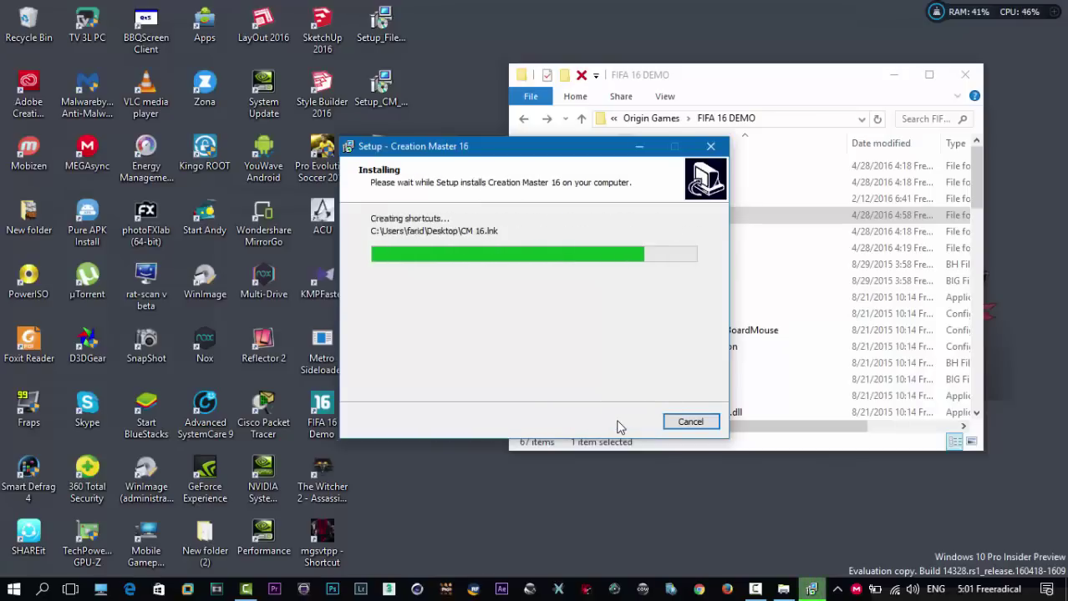
pyautogui.click(623, 421)
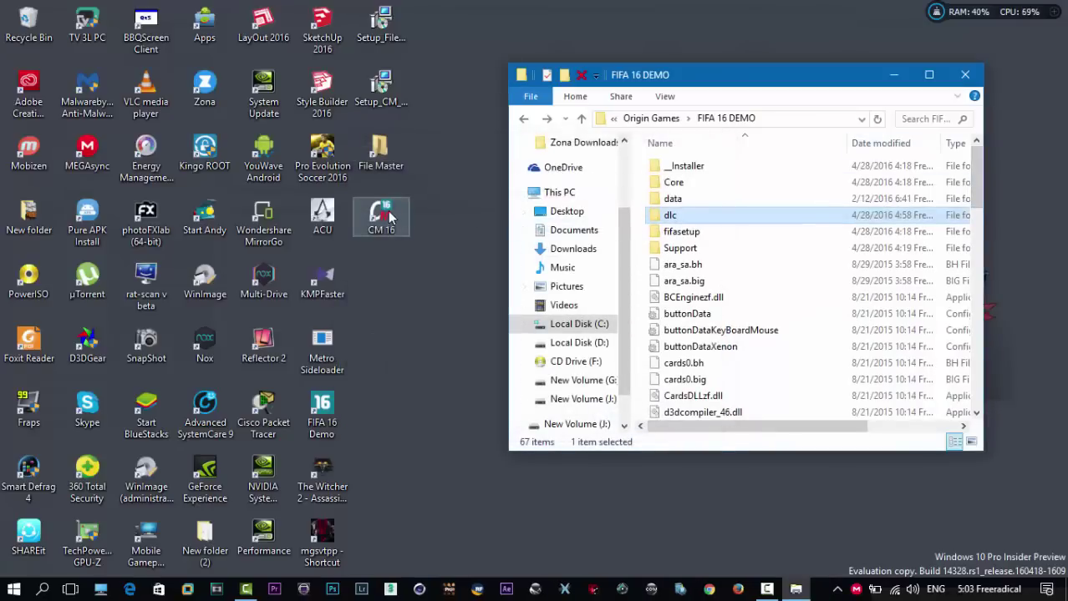
# Open the file location of the CM 16 desktop shortcut and go into its Templates folder
pyautogui.rightClick(390, 217)
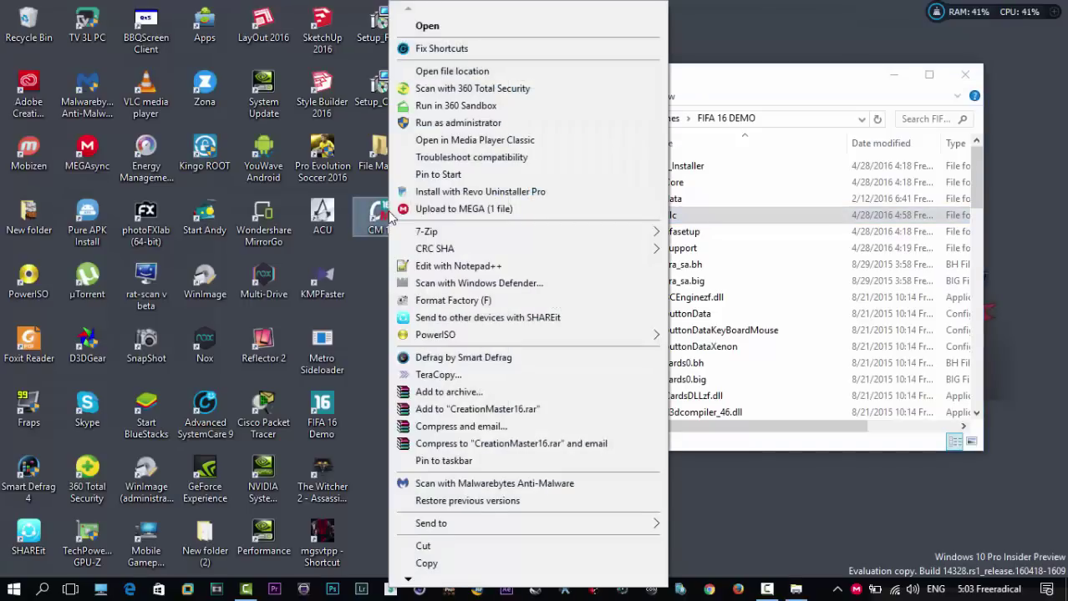
pyautogui.click(442, 74)
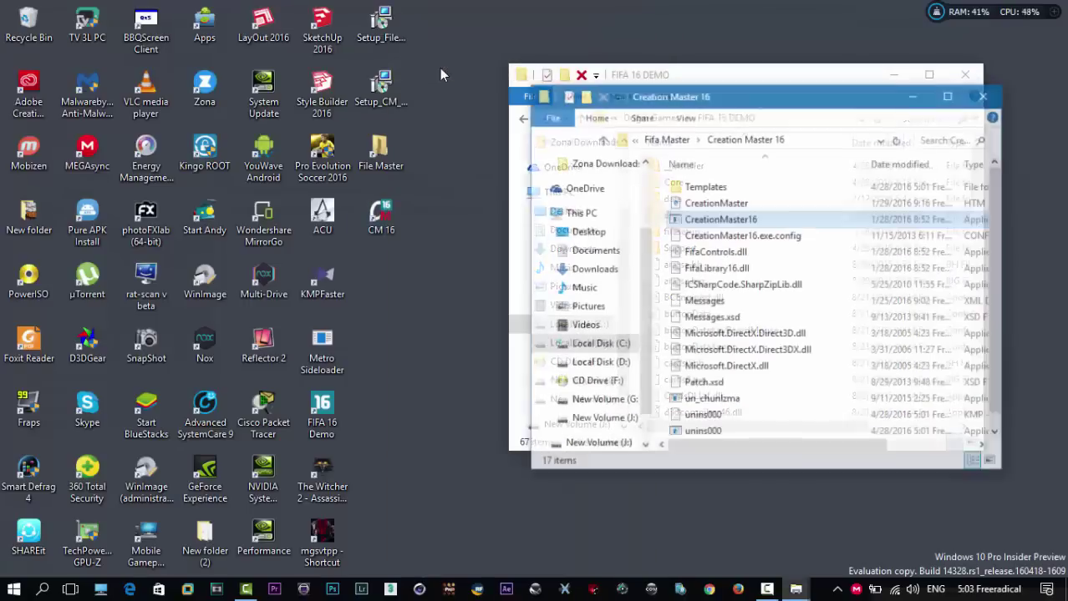
pyautogui.moveTo(652, 94); pyautogui.dragTo(370, 103)
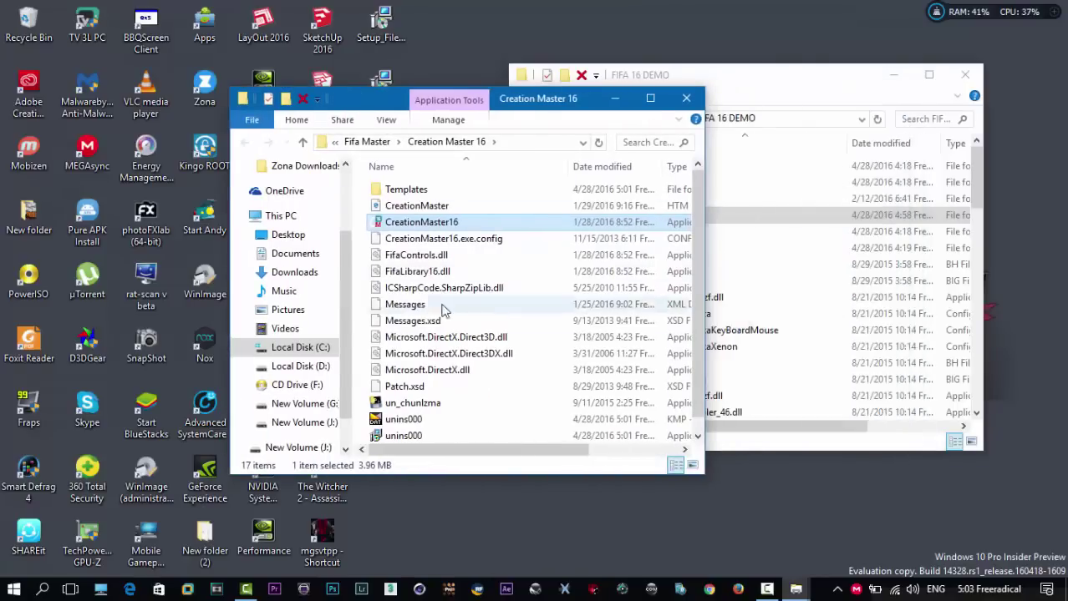
pyautogui.doubleClick(407, 190)
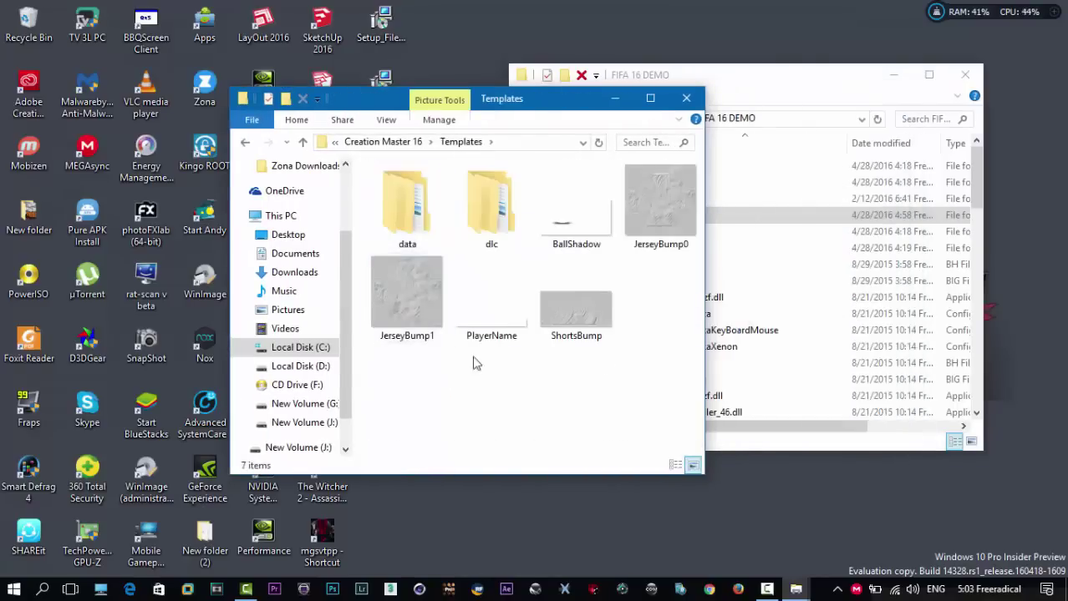
# Copy the data folder from Creation Master 16's Templates folder into the FIFA 16 DEMO folder and close the Templates window
pyautogui.rightClick(405, 206)
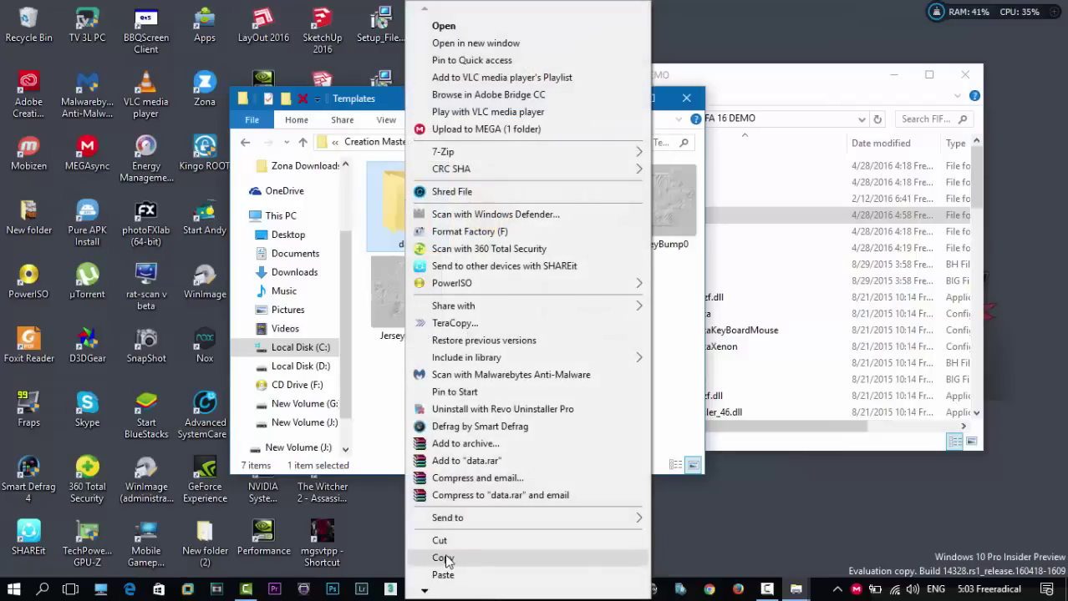
pyautogui.click(441, 558)
pyautogui.click(687, 100)
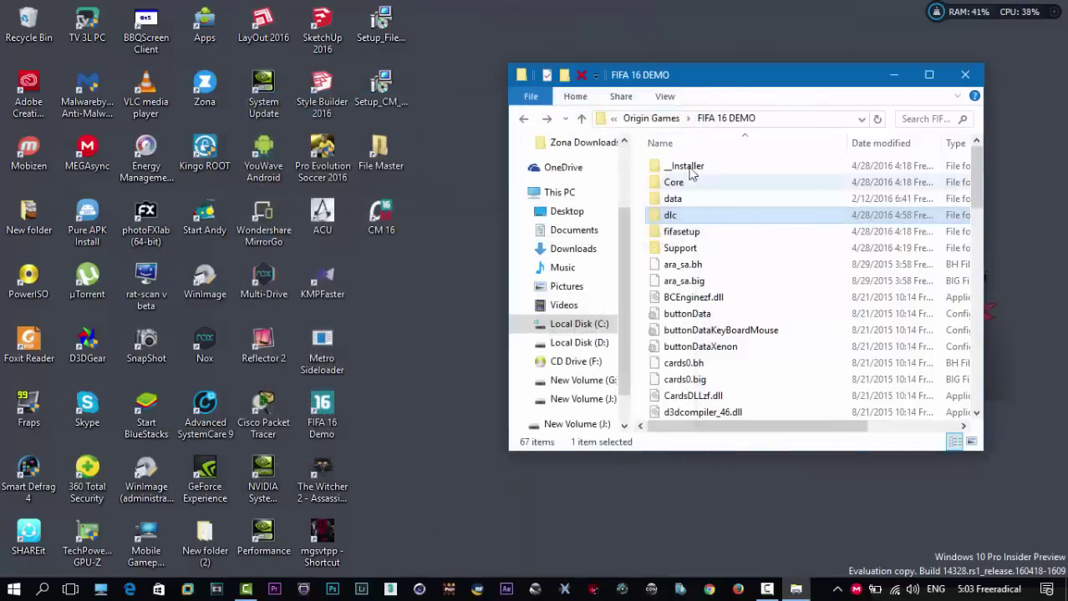
pyautogui.rightClick(641, 197)
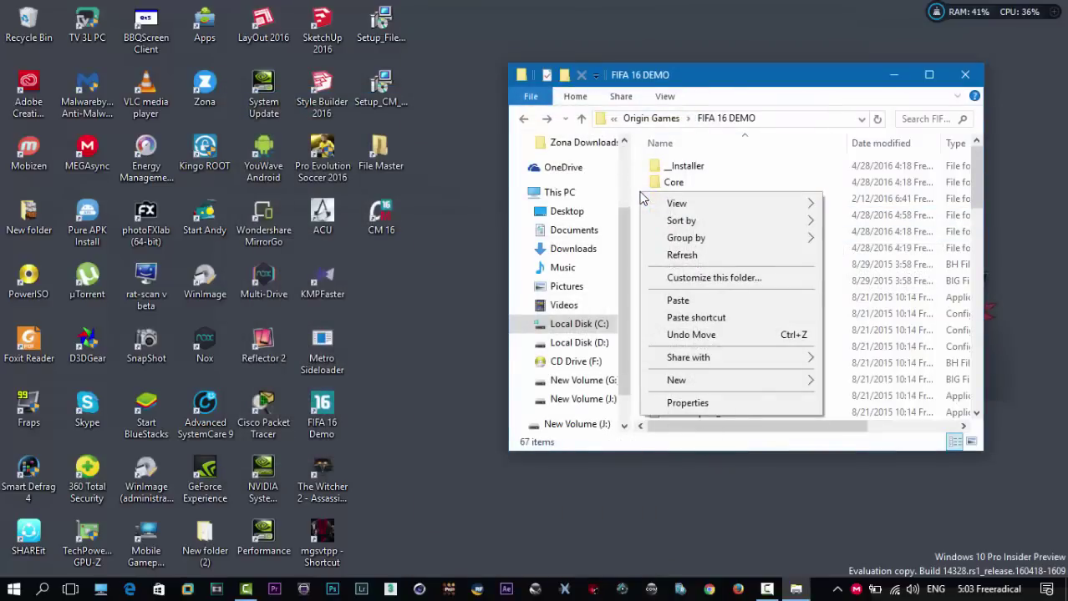
pyautogui.click(676, 300)
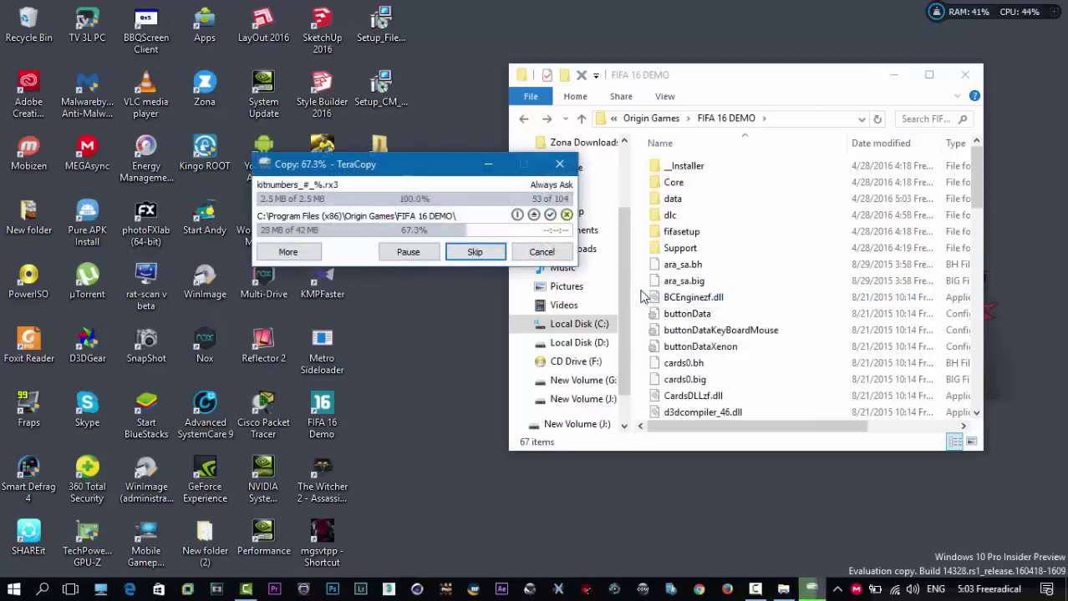
pyautogui.moveTo(715, 80); pyautogui.dragTo(639, 77)
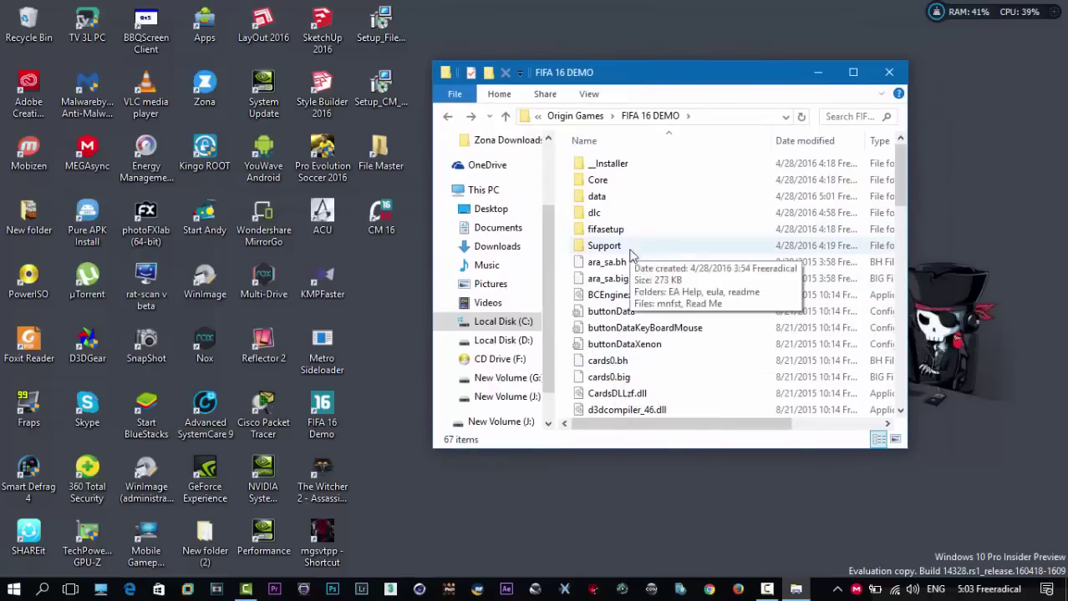
# Launch File Master from its desktop shortcut and reposition its window
pyautogui.click(378, 150)
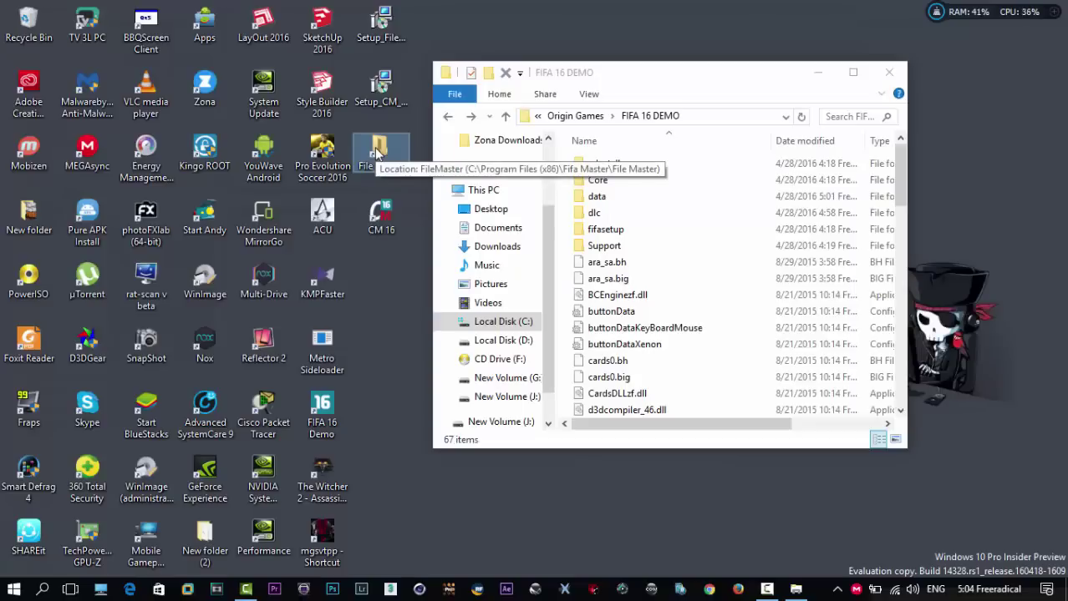
pyautogui.doubleClick(378, 151)
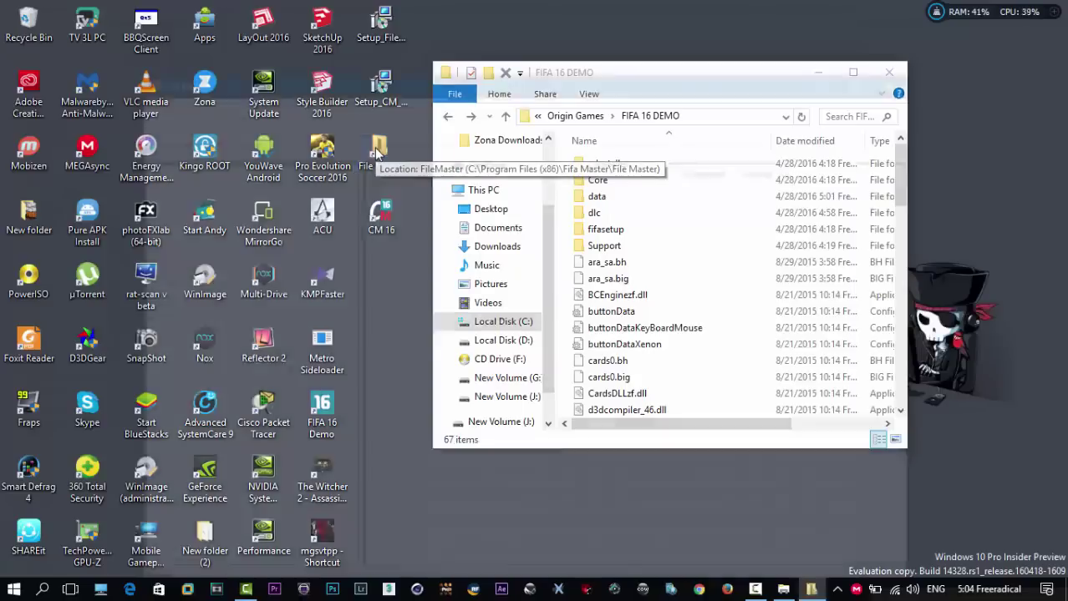
pyautogui.moveTo(567, 88); pyautogui.dragTo(512, 50)
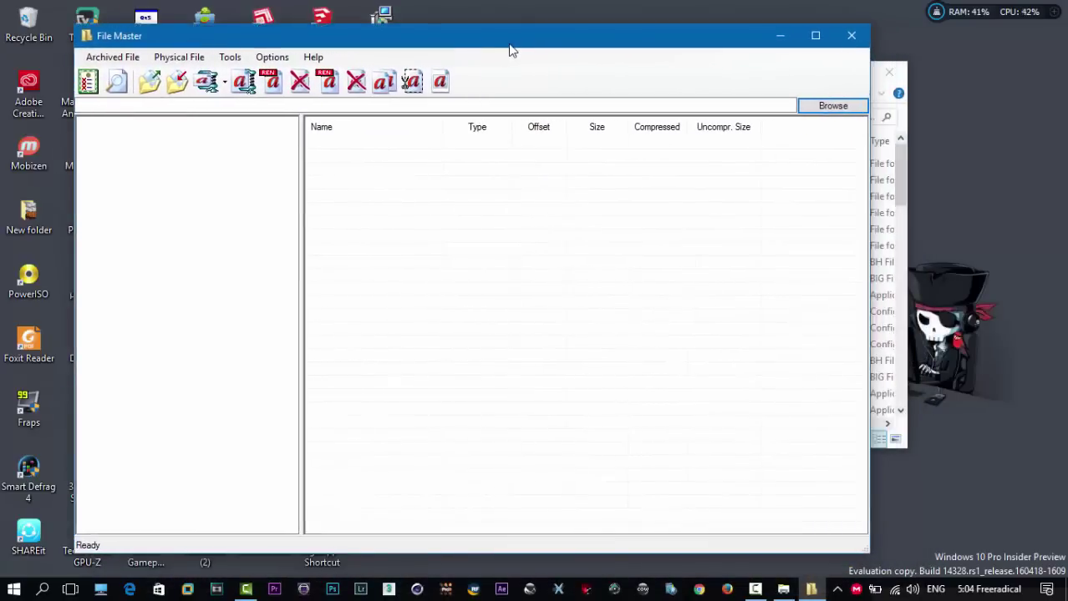
# Set File Master's root folder to C:\Program Files (x86)\Origin Games\FIFA 16 DEMO
pyautogui.click(832, 108)
pyautogui.scroll(-1, 637, 319)
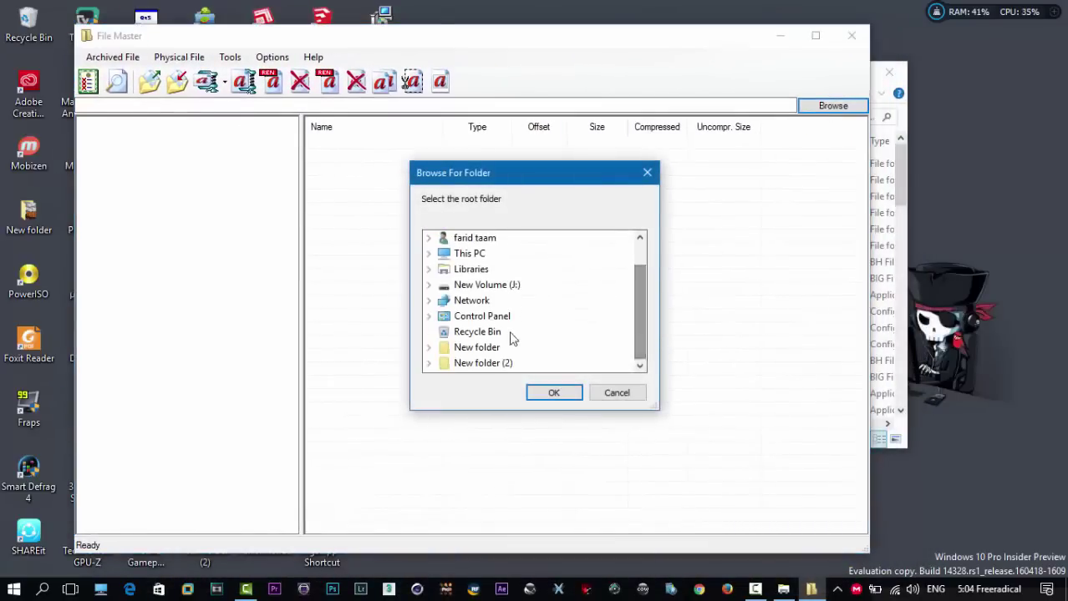
pyautogui.click(429, 254)
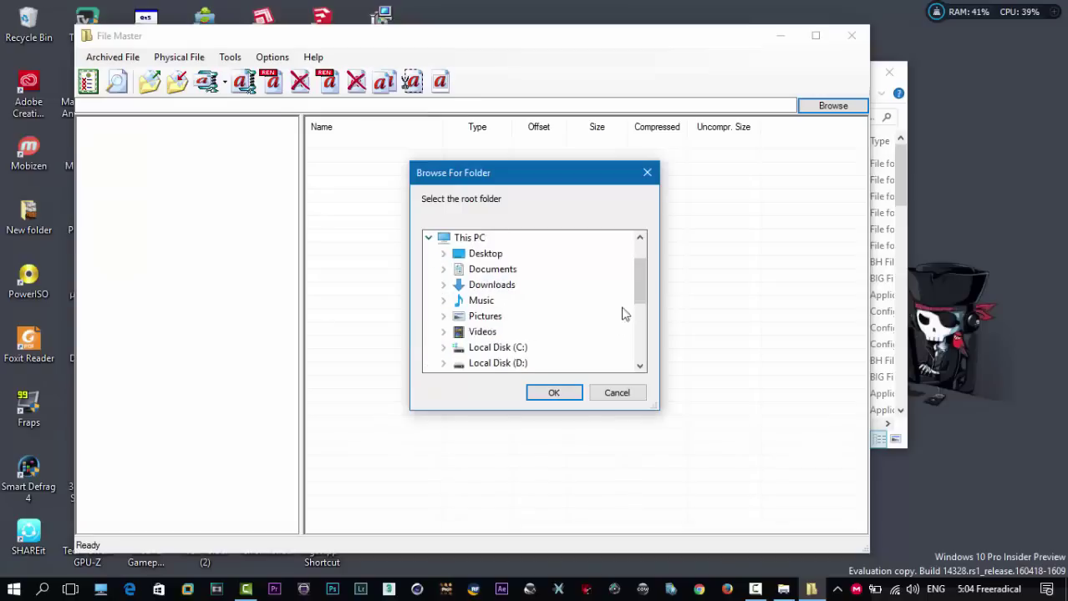
pyautogui.click(444, 346)
pyautogui.moveTo(640, 279); pyautogui.dragTo(640, 311)
pyautogui.click(458, 287)
pyautogui.moveTo(639, 272); pyautogui.dragTo(640, 315)
pyautogui.scroll(3, 593, 295)
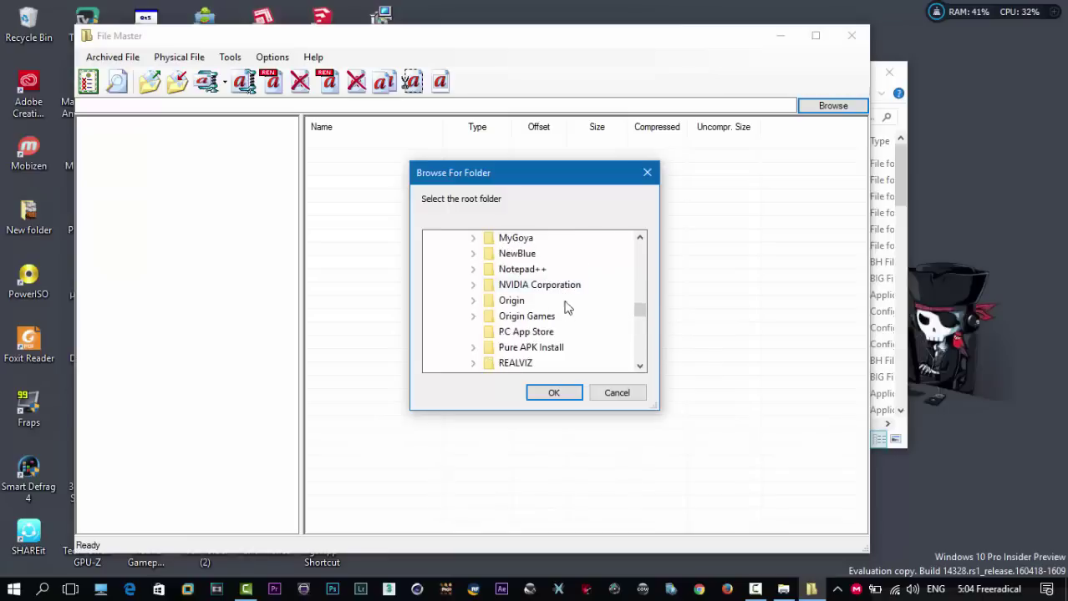
pyautogui.click(473, 317)
pyautogui.click(530, 272)
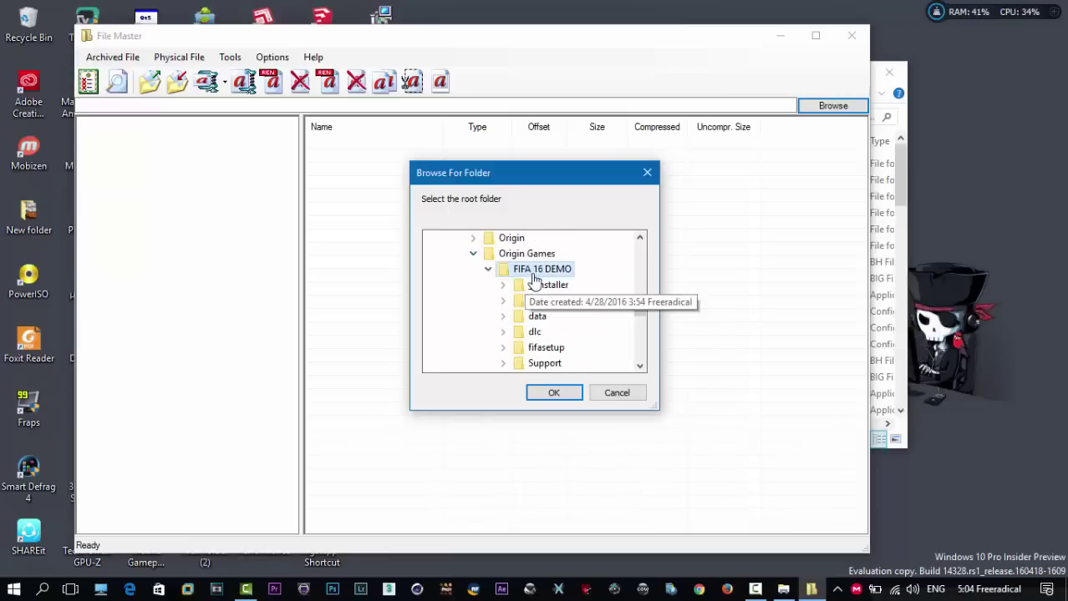
pyautogui.click(553, 393)
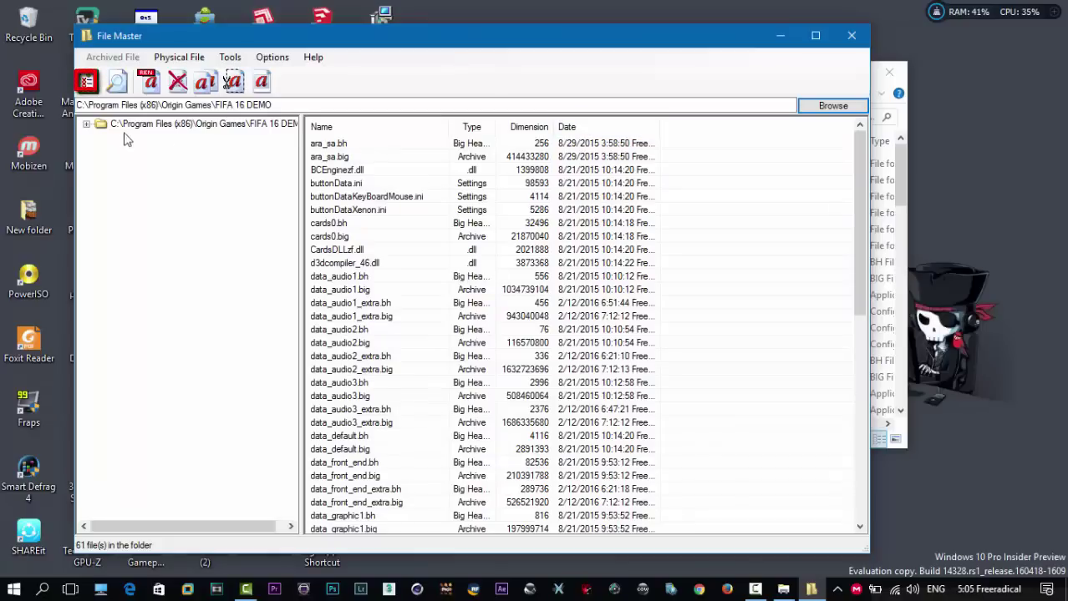
# Regenerate the BH files for the FIFA 16 DEMO root folder, then close File Master and the FIFA 16 DEMO window
pyautogui.doubleClick(95, 126)
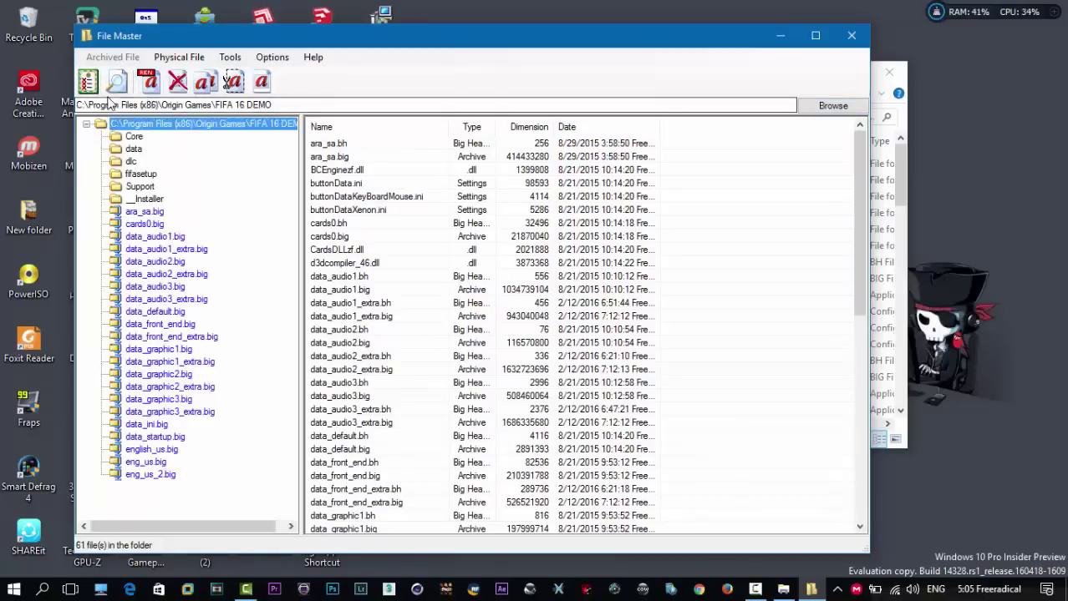
pyautogui.click(87, 83)
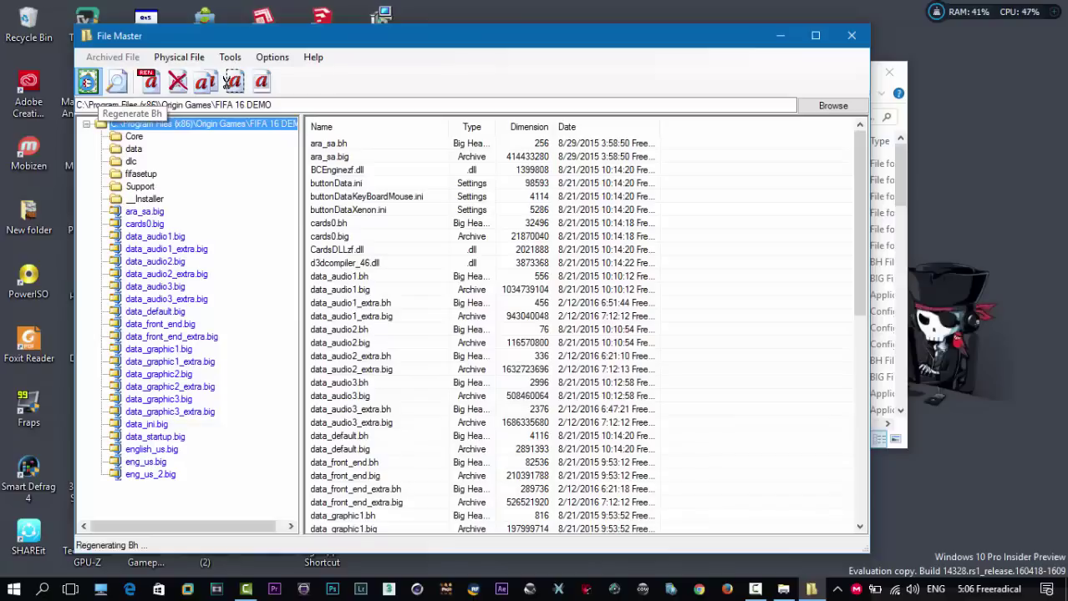
pyautogui.click(851, 36)
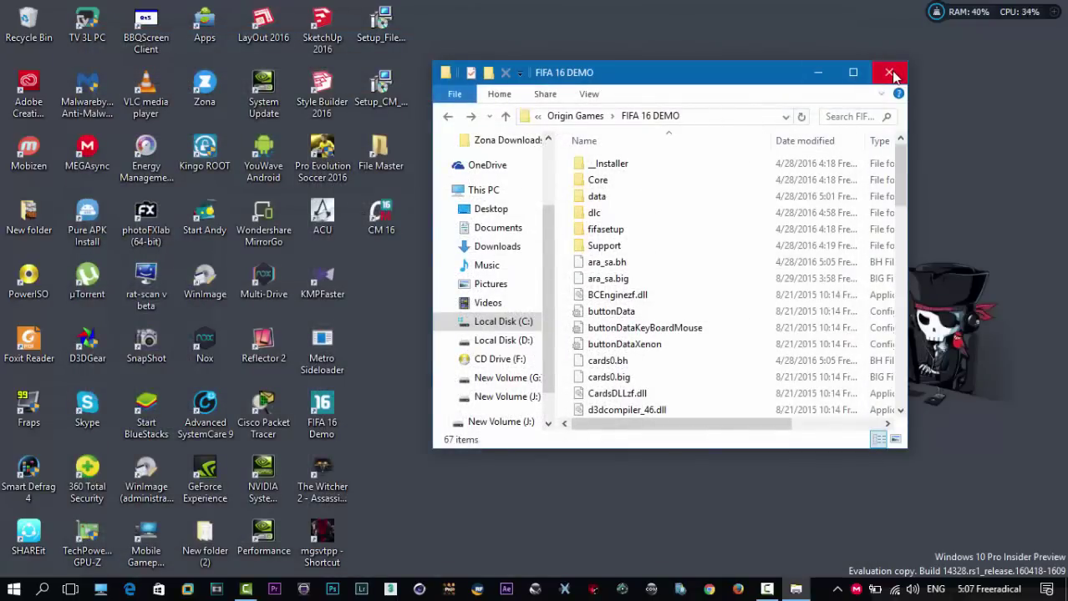
pyautogui.click(889, 73)
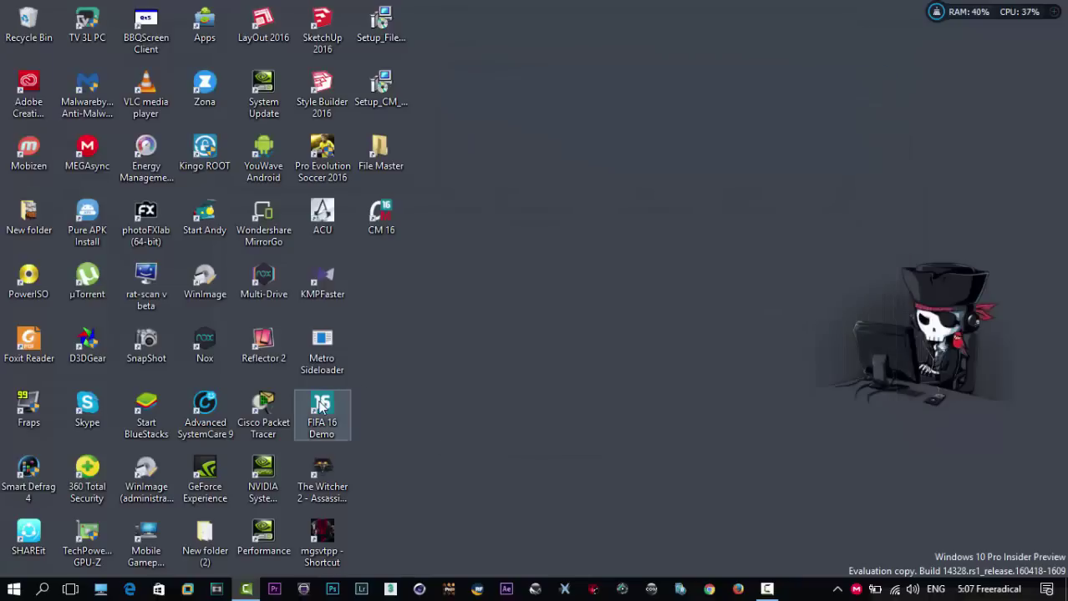
# Start the FIFA 16 Demo from its desktop shortcut, accepting the existing display configuration in Game Settings
pyautogui.doubleClick(321, 407)
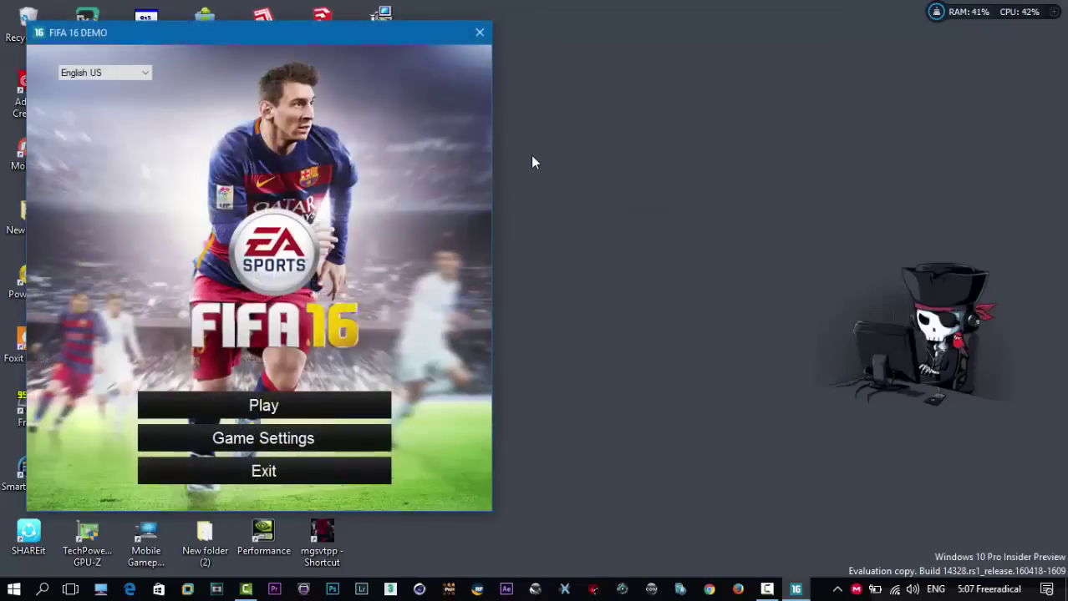
pyautogui.click(267, 438)
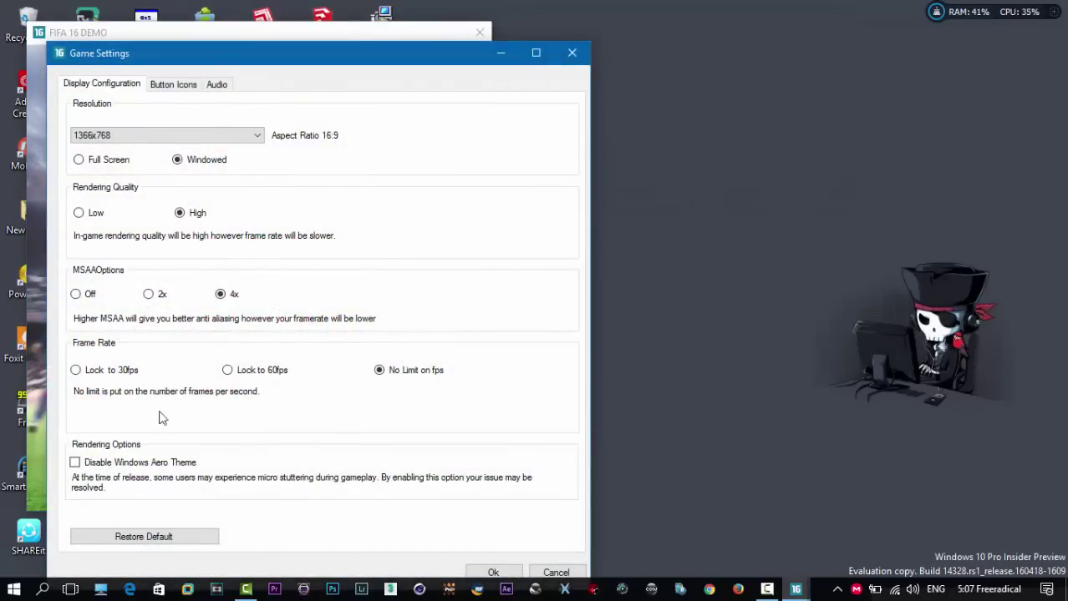
pyautogui.moveTo(354, 62); pyautogui.dragTo(373, 17)
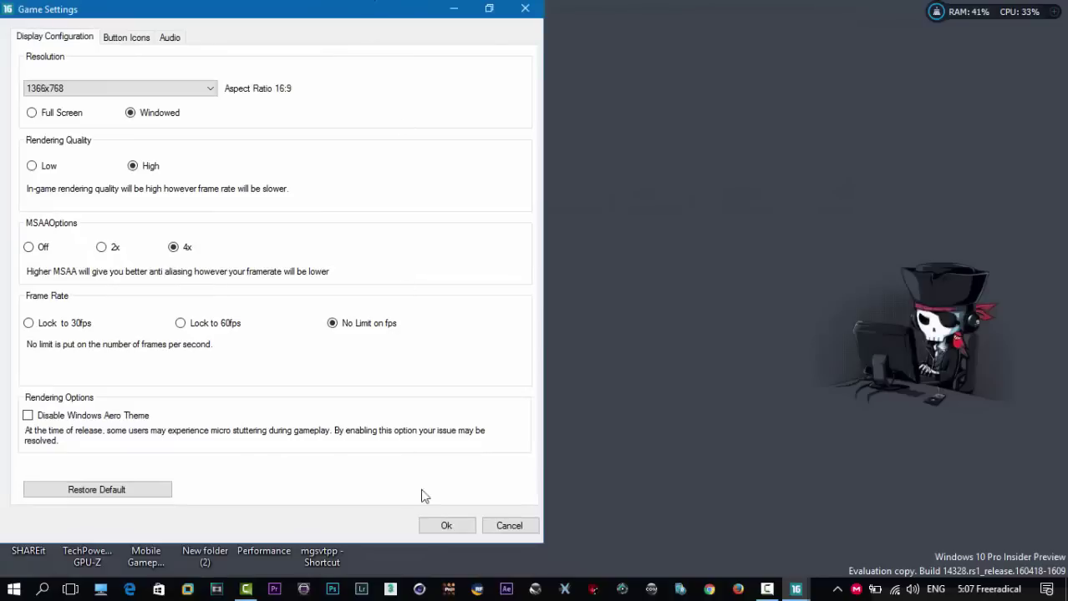
pyautogui.click(444, 526)
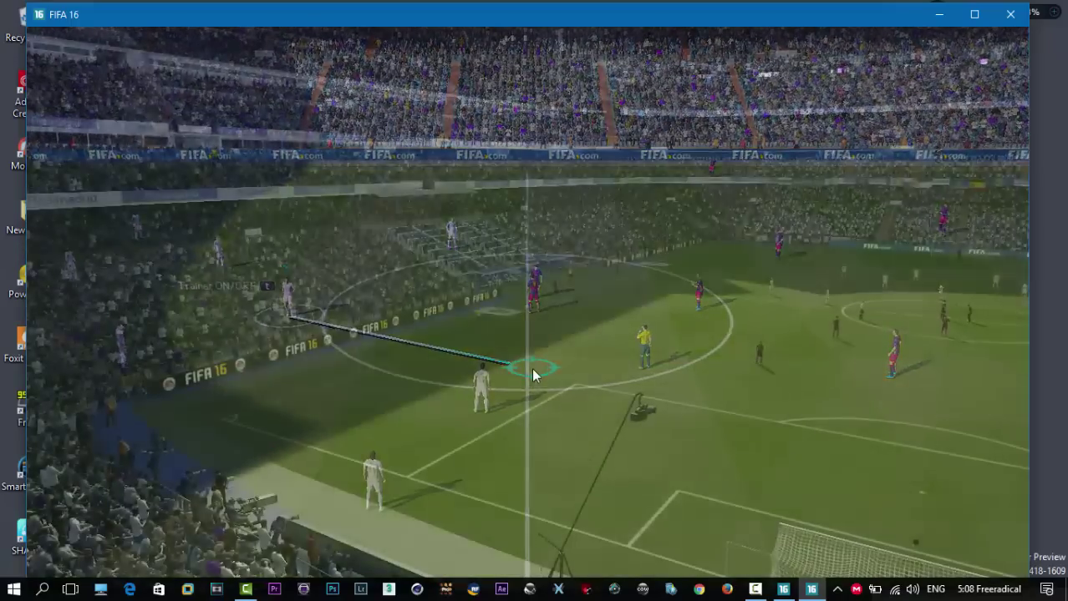
# End the opening Real Madrid versus FC Barcelona match and create a new Settings file
pyautogui.press('Escape')
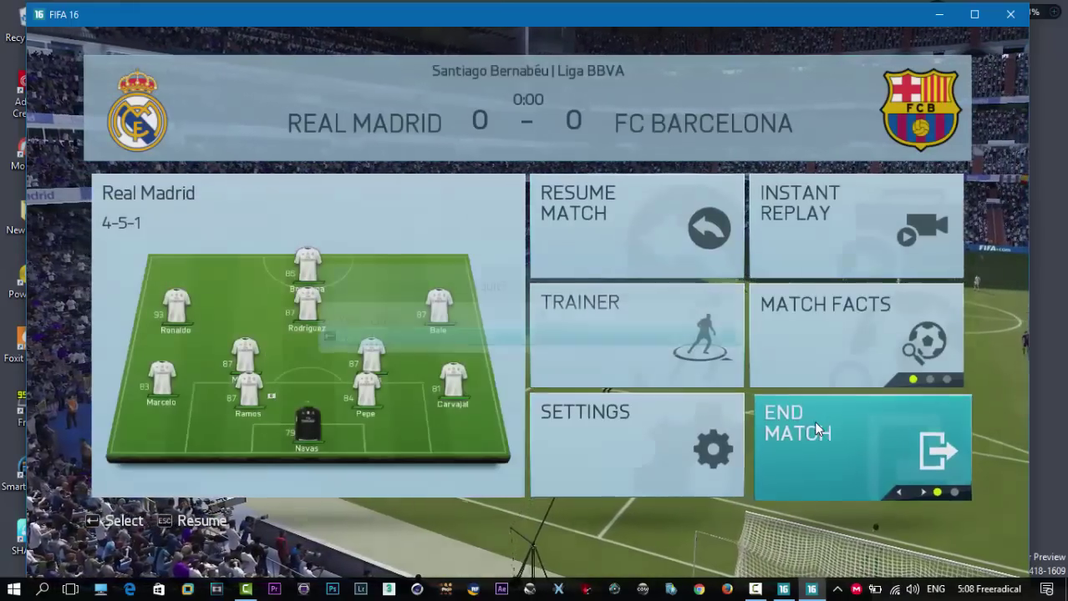
pyautogui.click(817, 429)
pyautogui.click(342, 316)
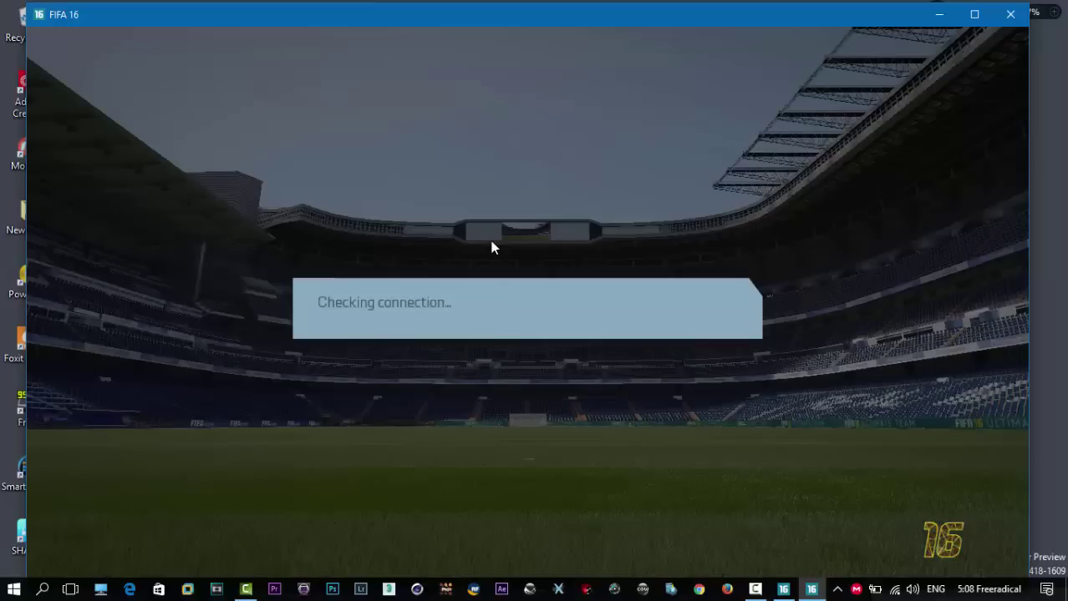
pyautogui.click(408, 337)
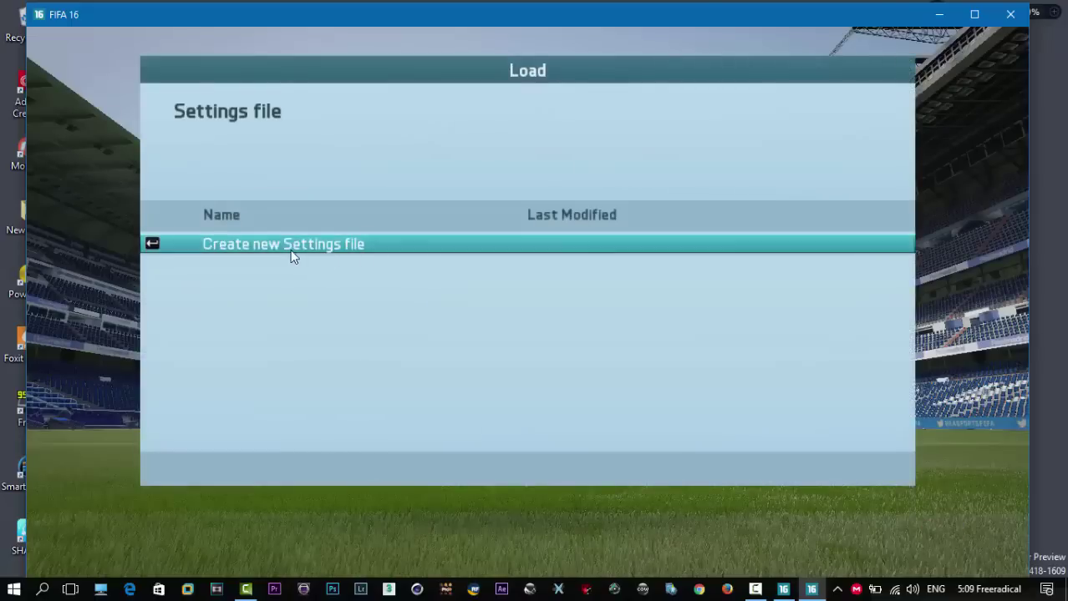
pyautogui.click(291, 249)
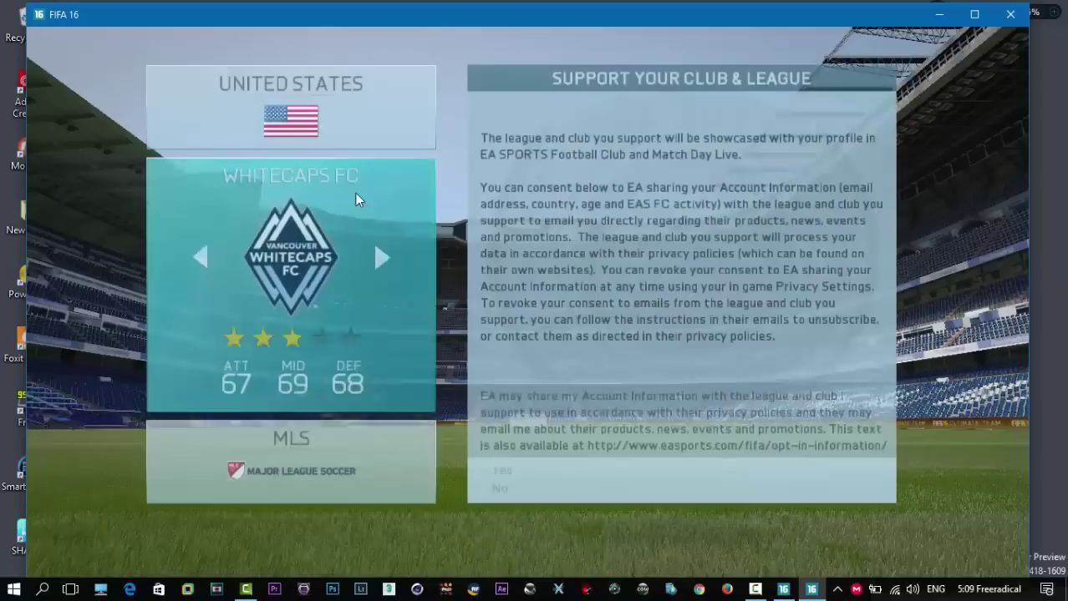
# Browse the countries on the club support screen and choose Spain
pyautogui.press('Right')
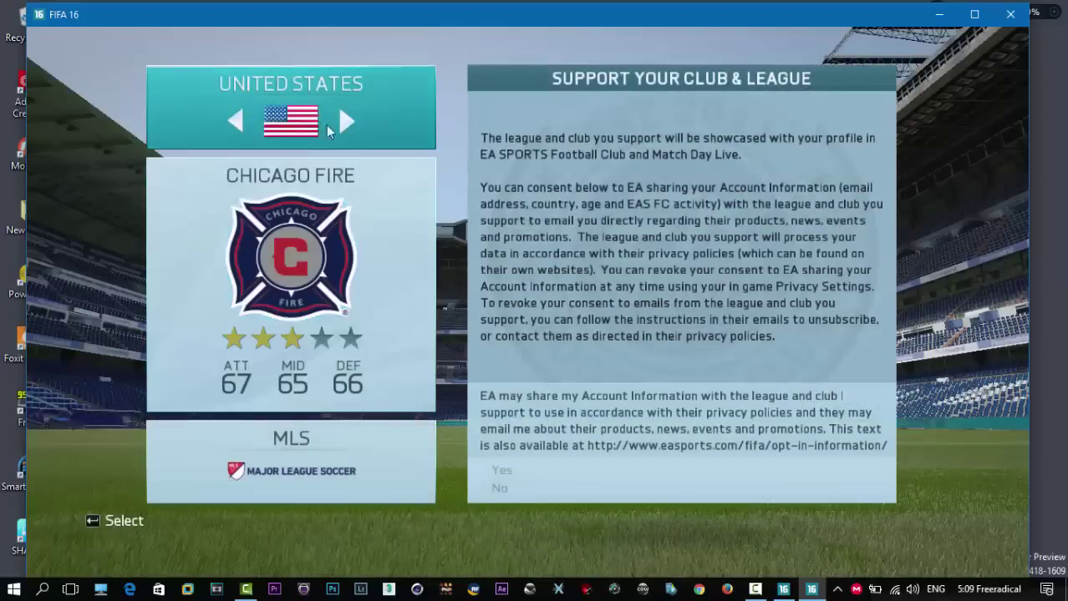
pyautogui.click(346, 122)
pyautogui.click(345, 122)
pyautogui.click(345, 121)
pyautogui.click(345, 122)
pyautogui.click(345, 122)
pyautogui.click(345, 122)
pyautogui.click(345, 122)
pyautogui.click(345, 122)
pyautogui.click(345, 122)
pyautogui.click(342, 121)
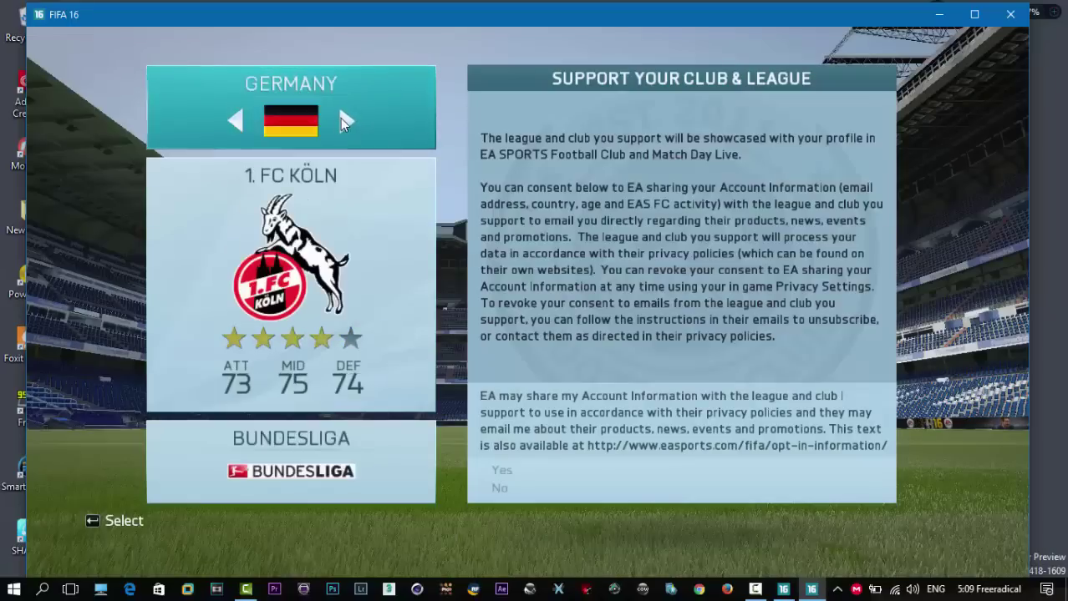
pyautogui.click(342, 121)
pyautogui.click(341, 121)
pyautogui.click(342, 121)
pyautogui.click(342, 121)
pyautogui.click(342, 121)
pyautogui.click(341, 121)
pyautogui.click(342, 121)
pyautogui.click(341, 121)
pyautogui.click(342, 121)
pyautogui.click(342, 121)
pyautogui.click(342, 121)
pyautogui.click(341, 121)
pyautogui.click(341, 121)
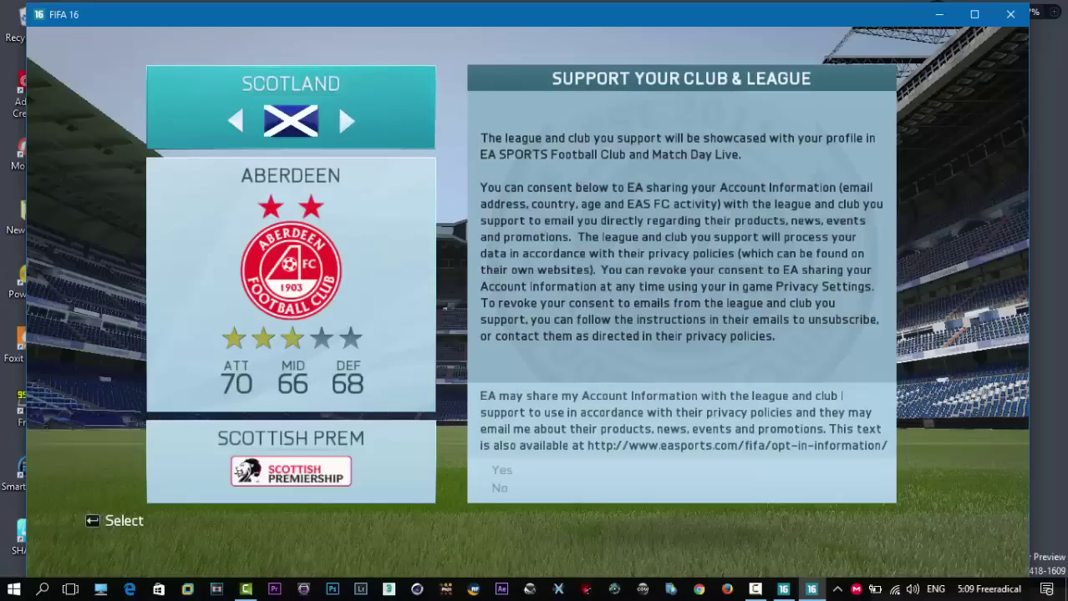
pyautogui.press('Right')
pyautogui.press('Right')
pyautogui.click(237, 124)
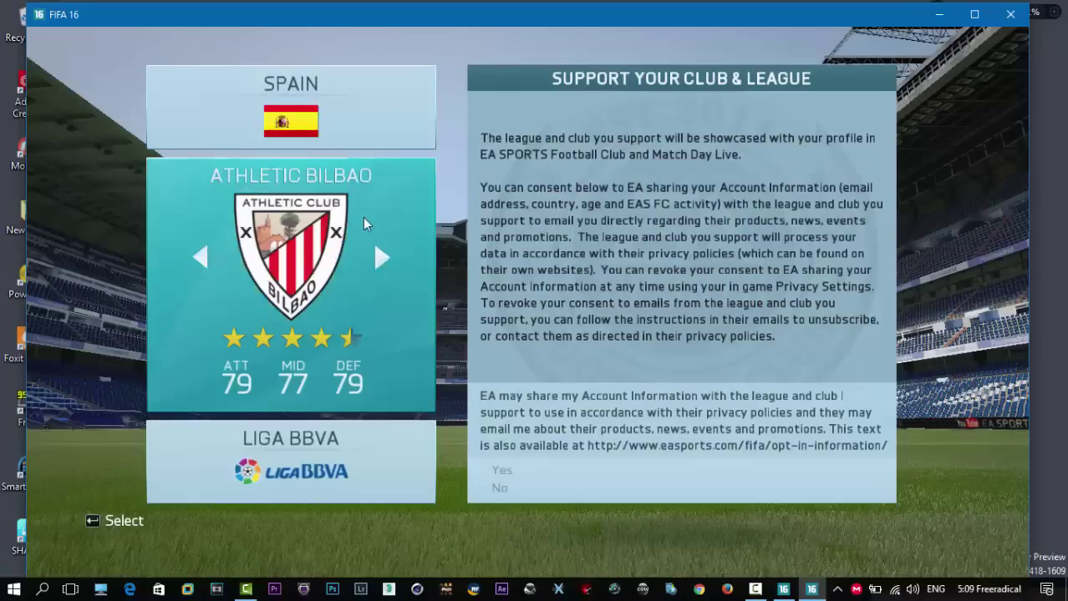
# Browse the Liga BBVA clubs and choose Real Madrid as the club to support
pyautogui.click(377, 256)
pyautogui.click(376, 256)
pyautogui.click(377, 256)
pyautogui.click(377, 255)
pyautogui.click(377, 256)
pyautogui.click(377, 256)
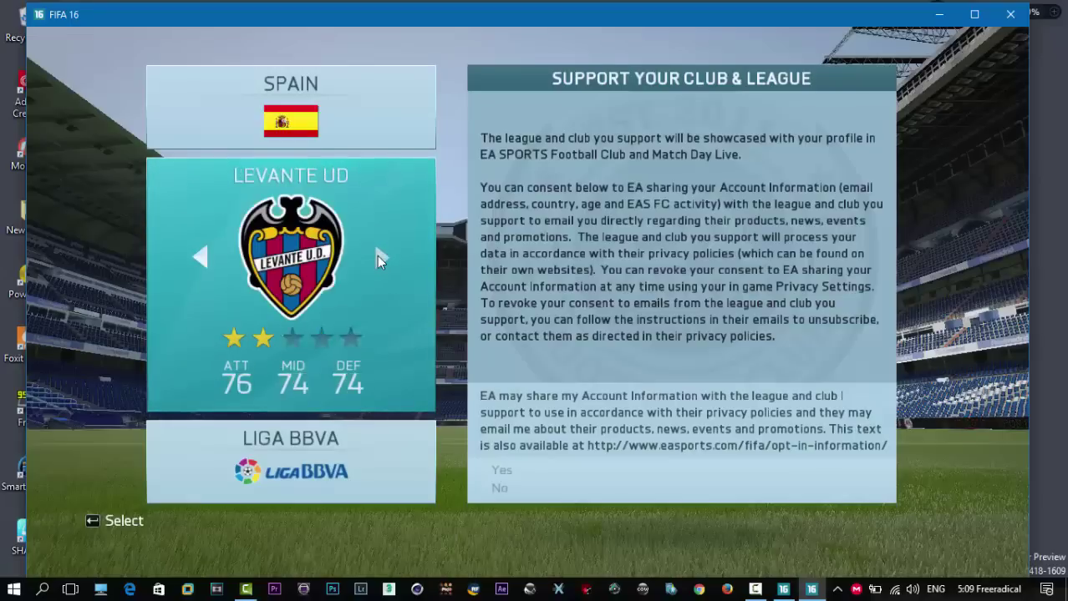
pyautogui.click(376, 255)
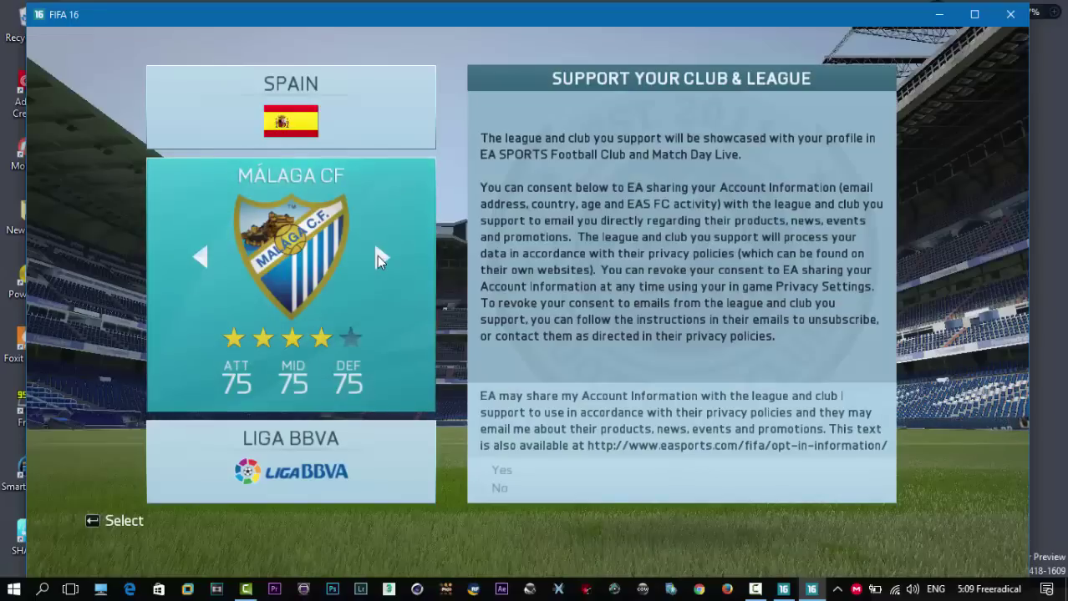
pyautogui.click(385, 259)
pyautogui.click(385, 259)
pyautogui.click(385, 259)
pyautogui.click(385, 257)
pyautogui.click(385, 258)
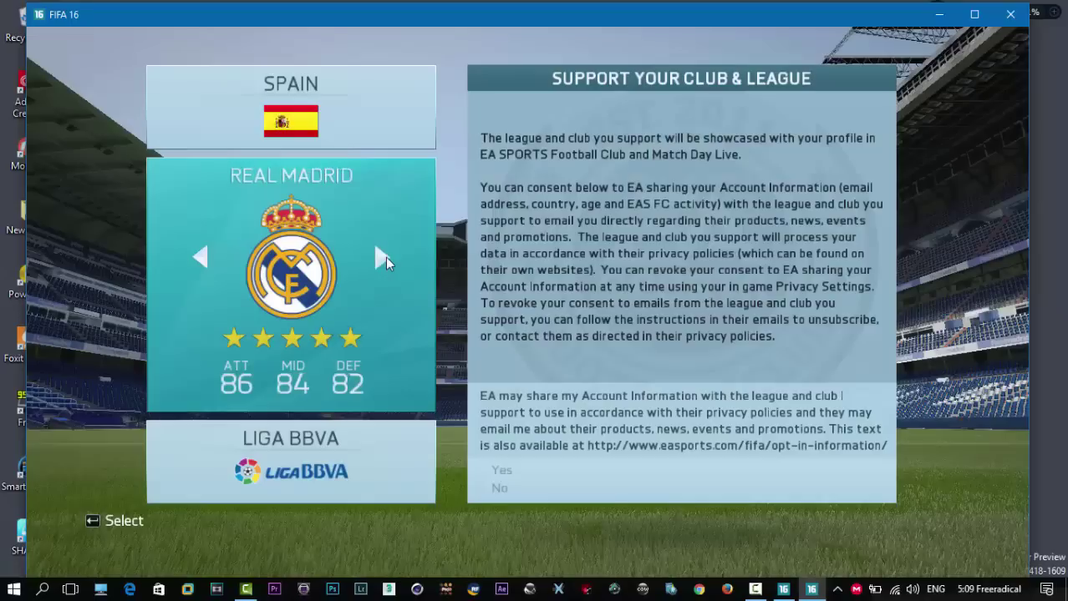
pyautogui.click(385, 258)
pyautogui.click(202, 261)
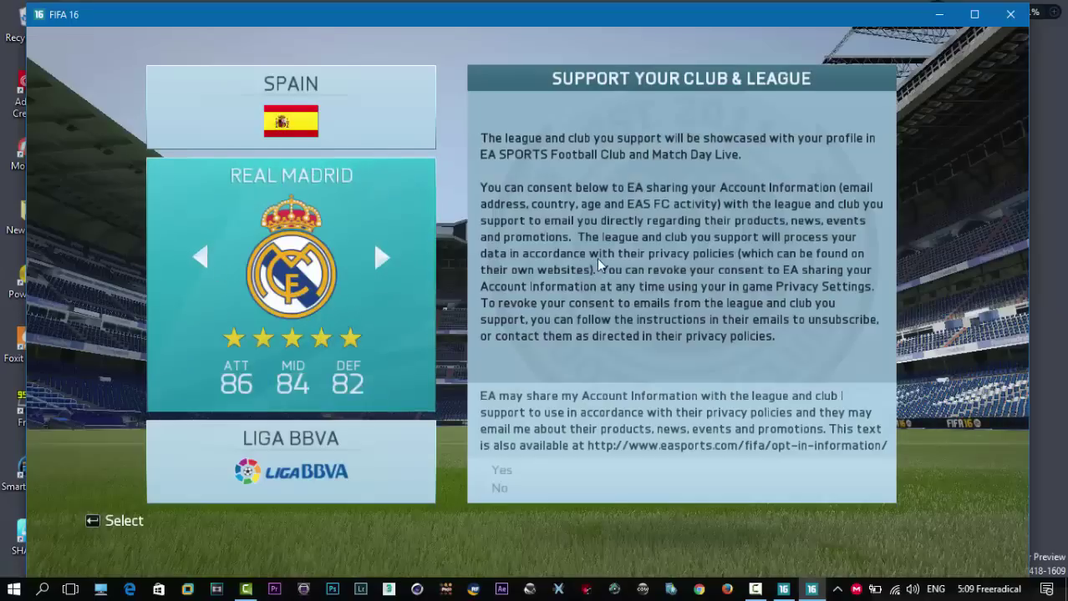
# Confirm the supported club with Yes for sharing account information and open the Play section of the main menu
pyautogui.press('Return')
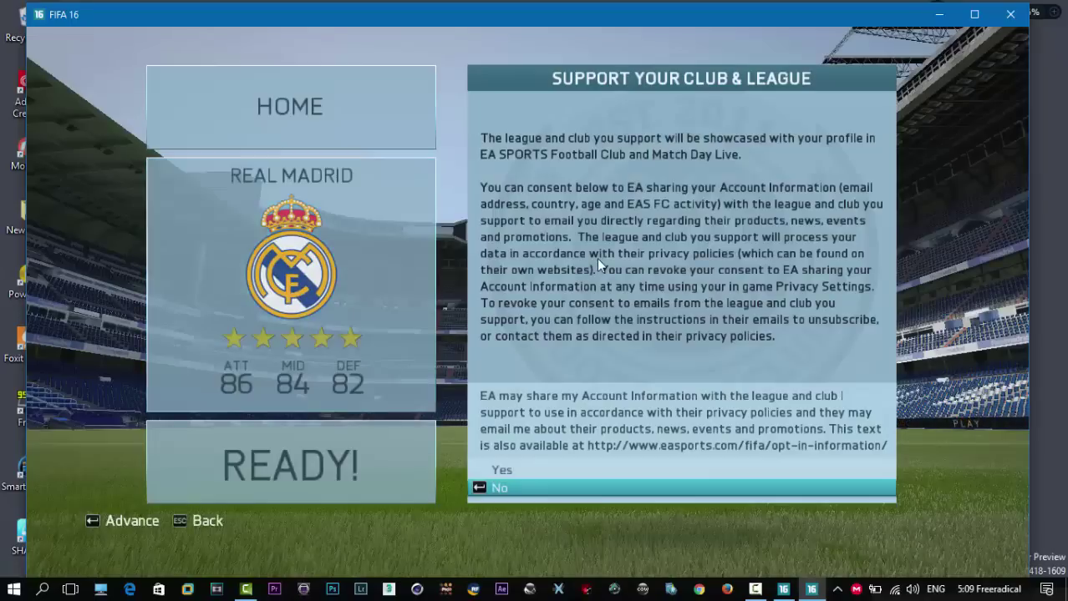
pyautogui.click(499, 466)
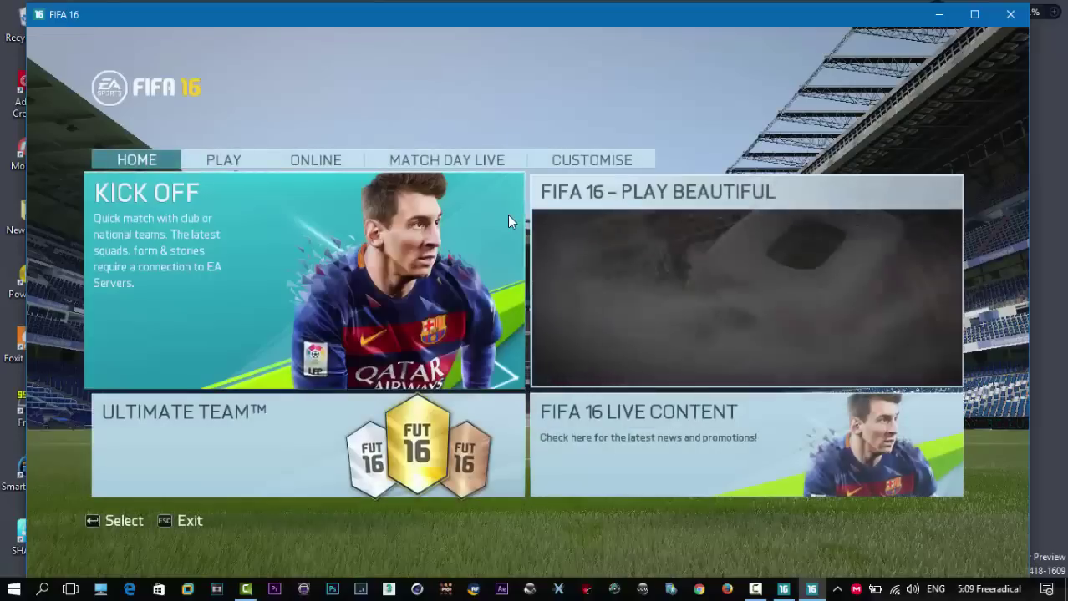
pyautogui.click(226, 159)
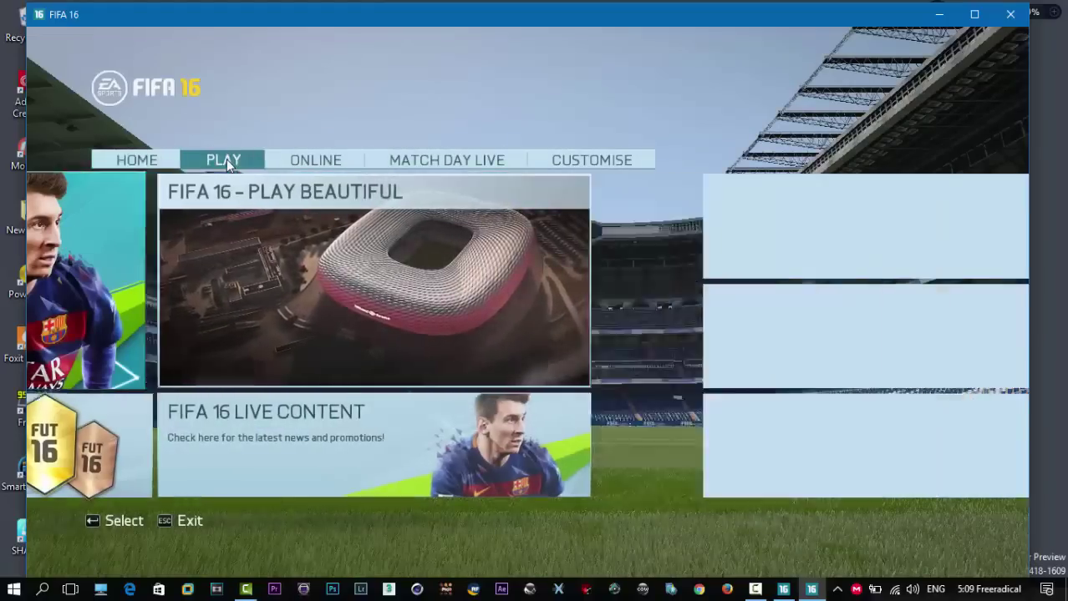